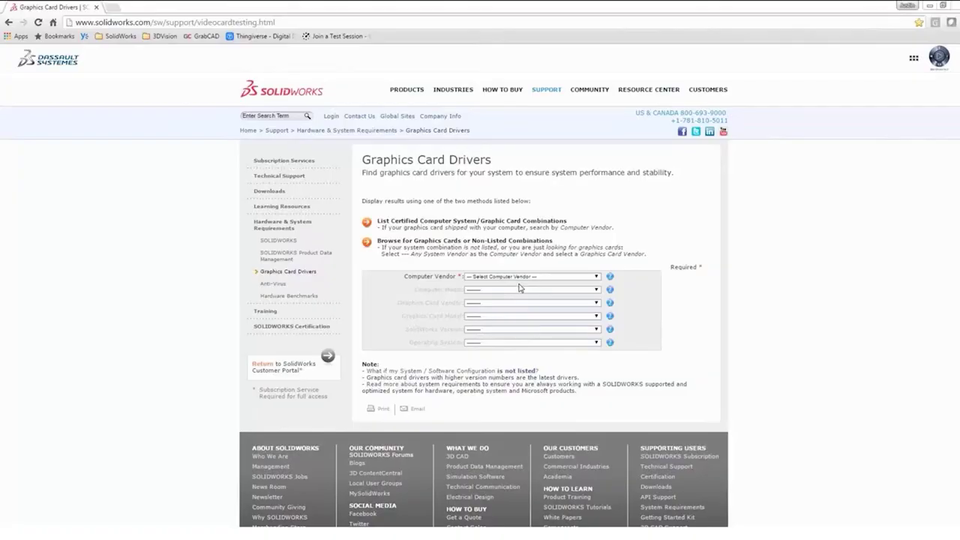
# Search certified drivers for Dell Precision M6800, NVIDIA Quadro K2200M, SOLIDWORKS 2016 and Win10 x64.
pyautogui.click(595, 277)
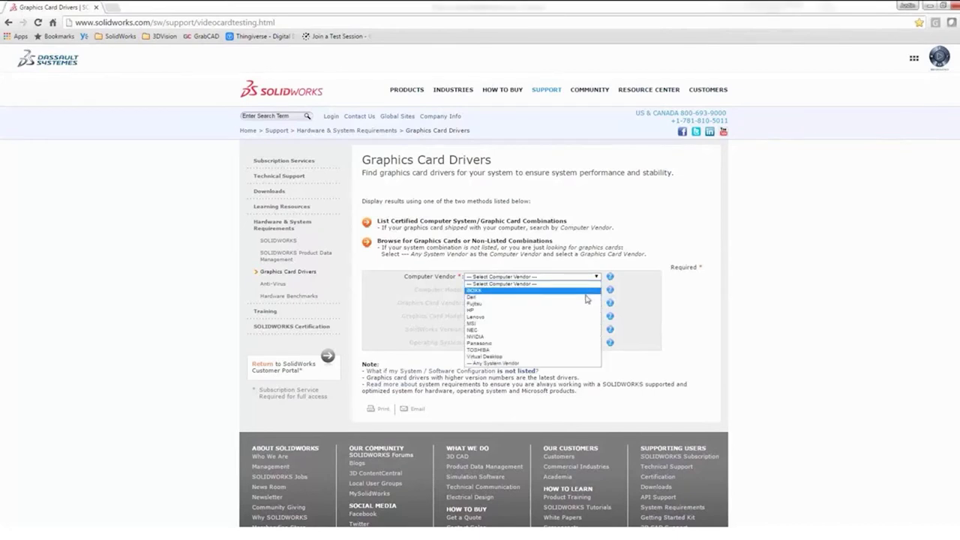
pyautogui.click(591, 297)
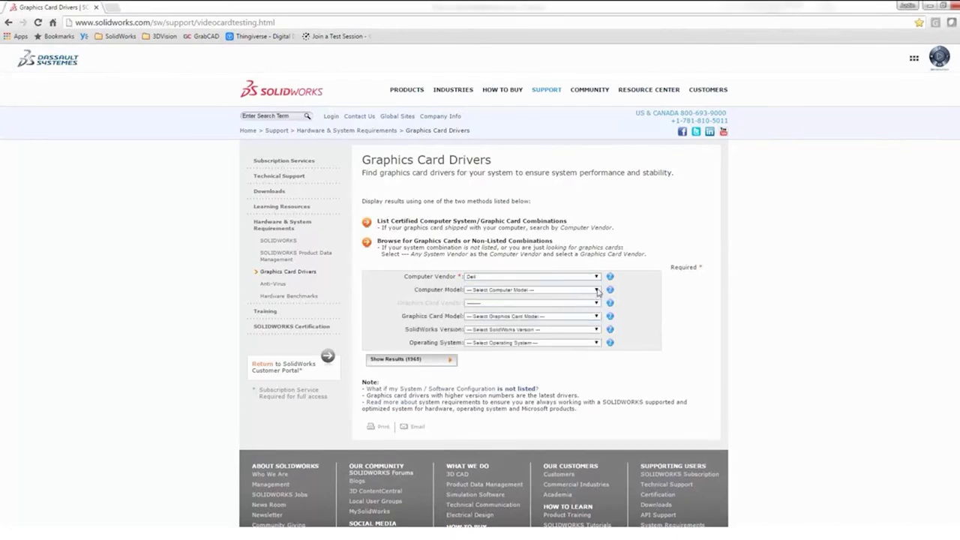
pyautogui.click(597, 292)
pyautogui.moveTo(598, 304); pyautogui.dragTo(597, 349)
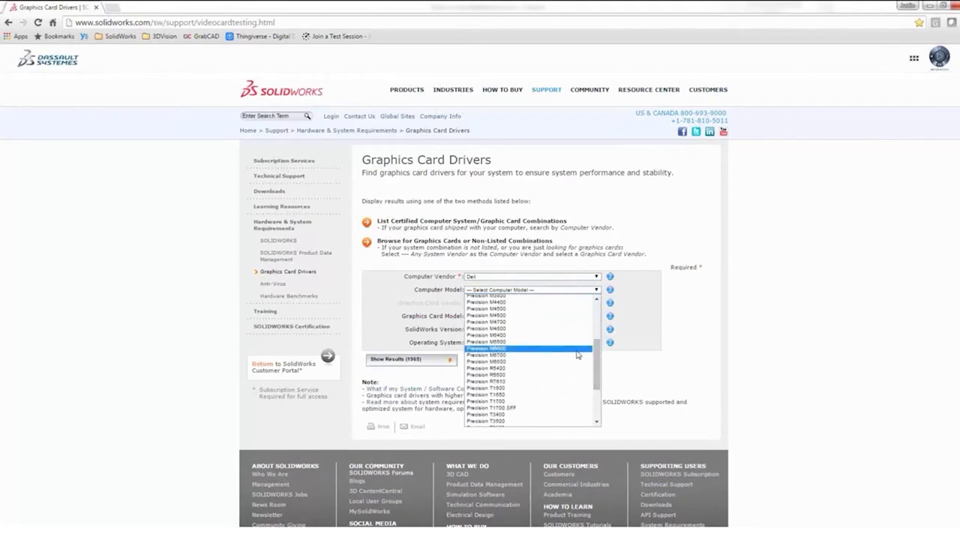
pyautogui.click(505, 363)
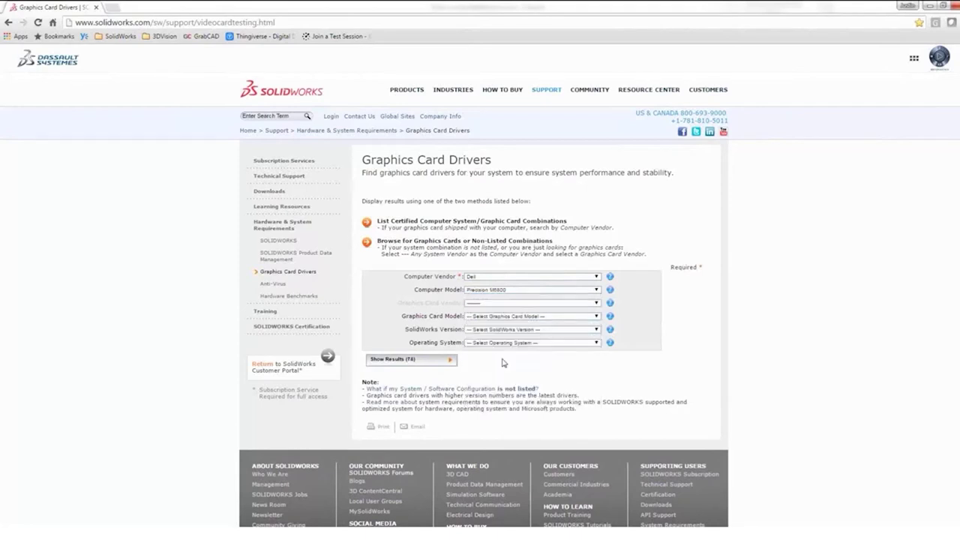
pyautogui.click(599, 318)
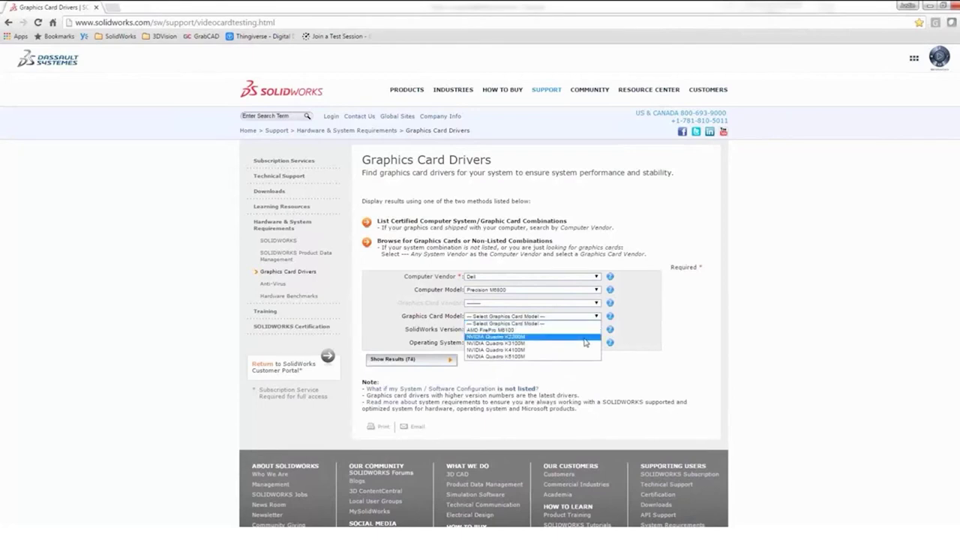
pyautogui.click(584, 338)
pyautogui.click(598, 330)
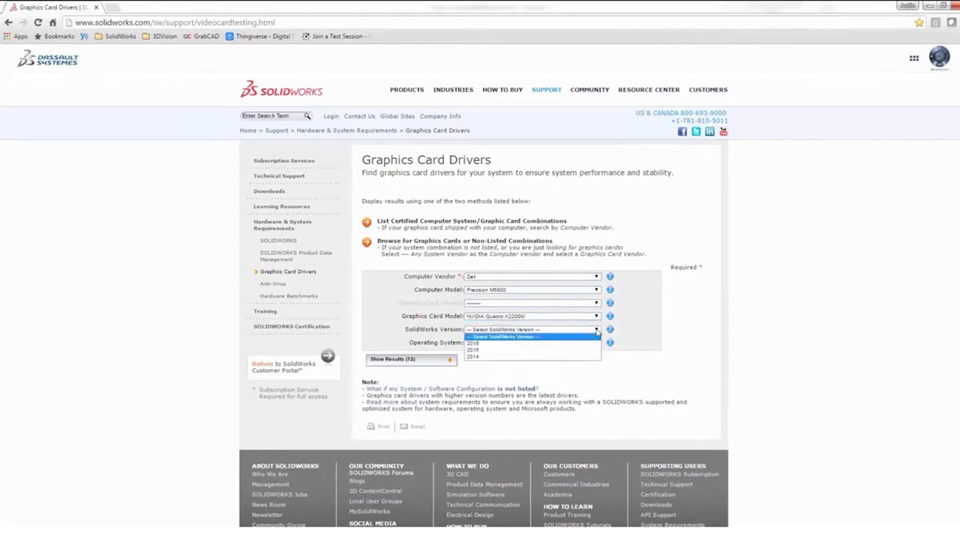
pyautogui.click(591, 346)
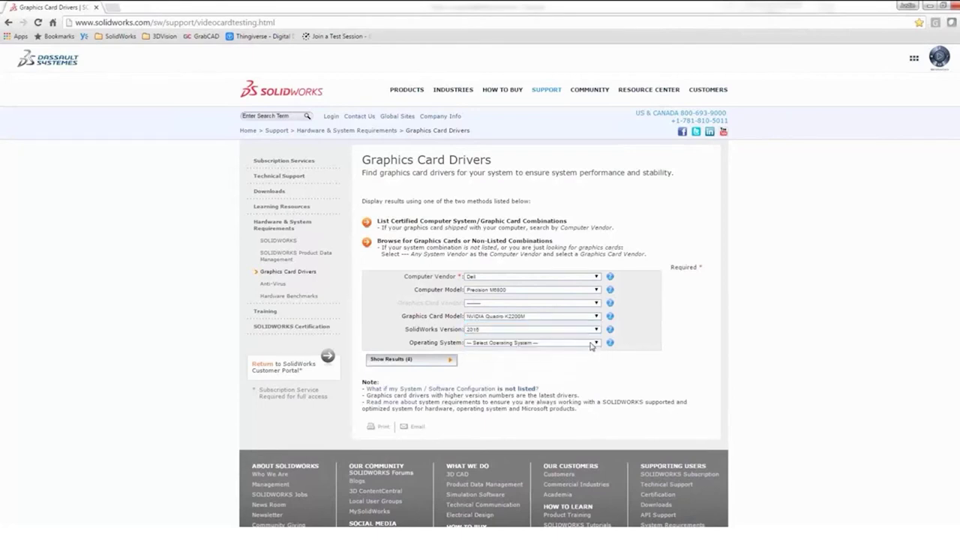
pyautogui.click(597, 344)
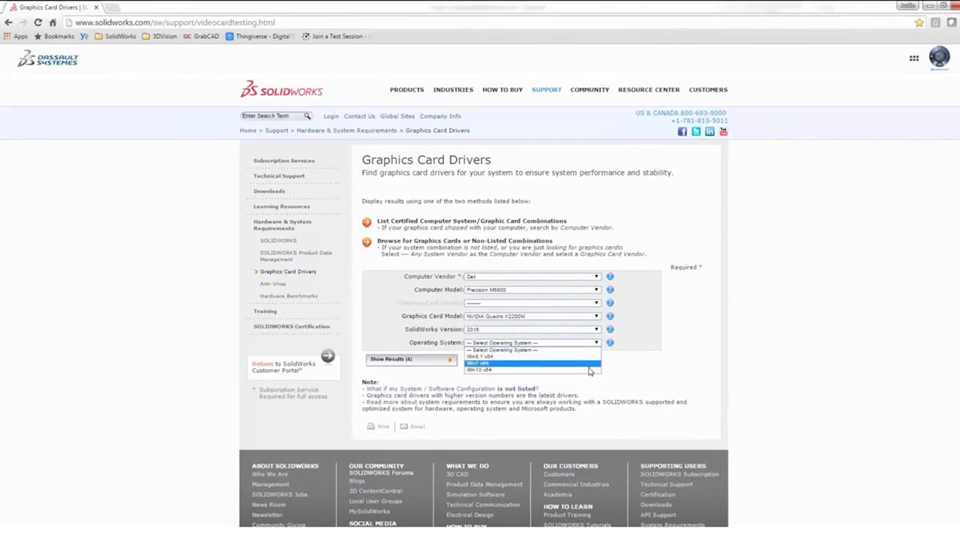
pyautogui.click(591, 369)
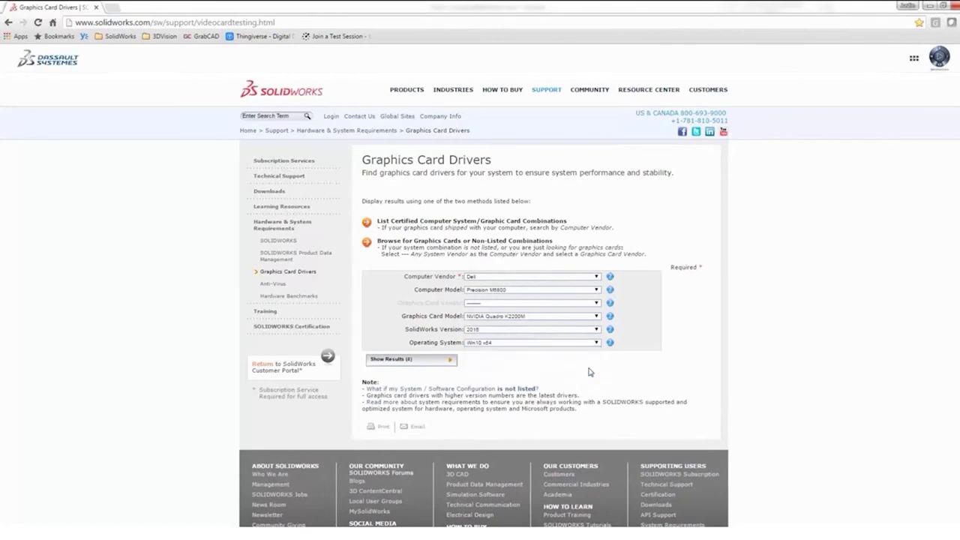
pyautogui.click(388, 362)
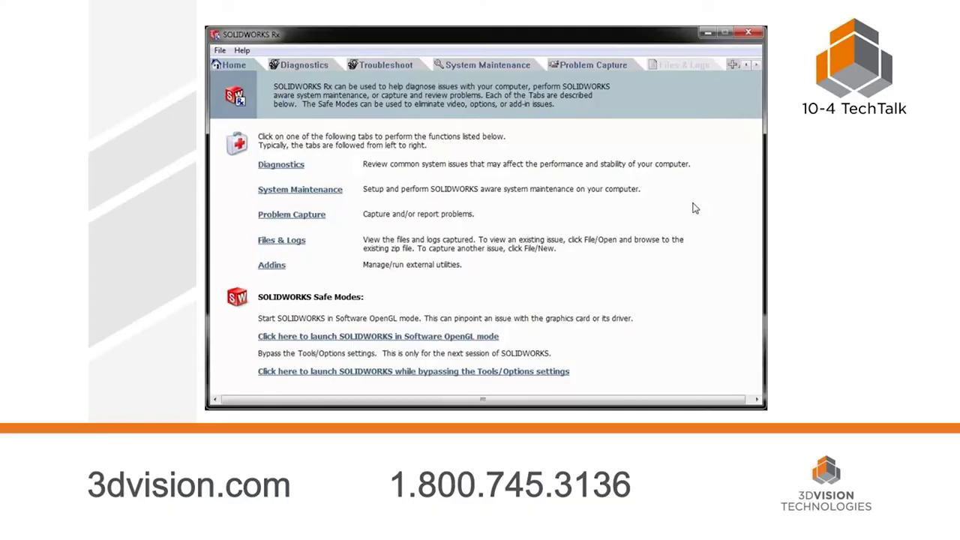
# Show the Rx diagnostics and highlight the result reporting the Quadro K3000M driver as supported.
pyautogui.click(294, 68)
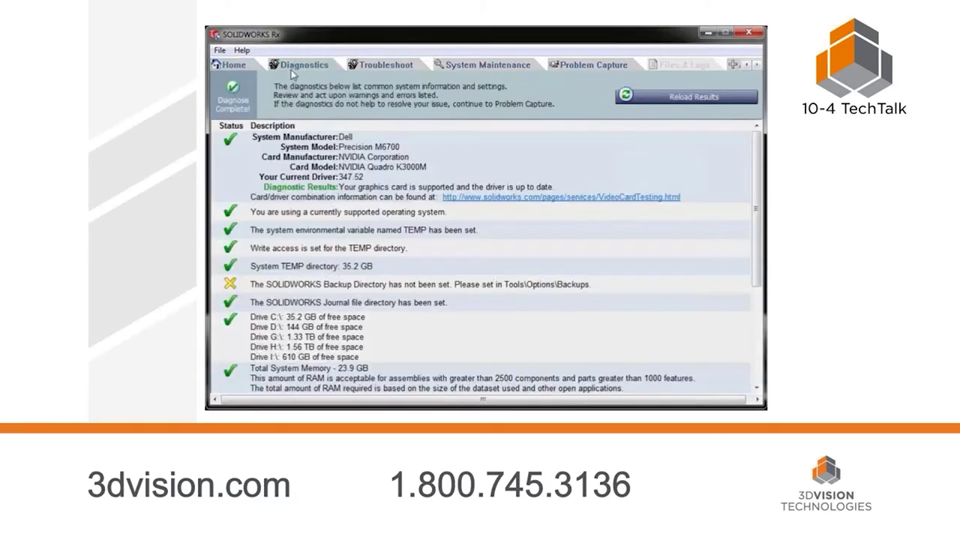
pyautogui.moveTo(339, 187); pyautogui.dragTo(565, 193)
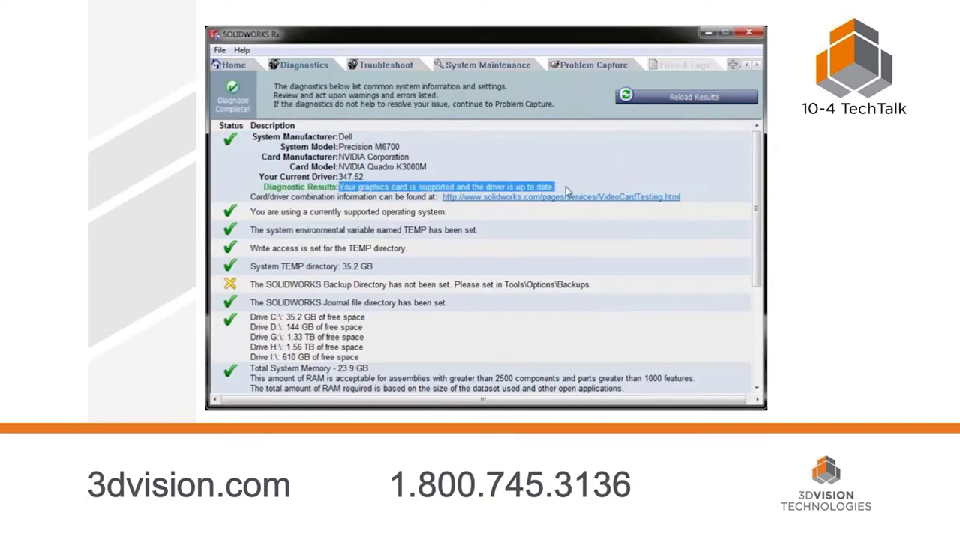
pyautogui.click(566, 187)
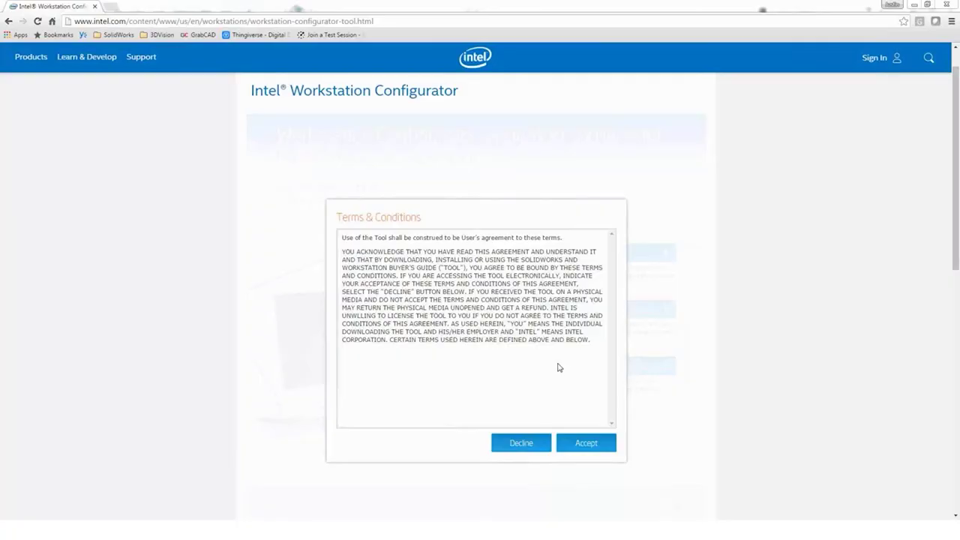
# Accept the terms and get results for Advanced Design & Basic Simulation, Complex (with Simulation).
pyautogui.click(588, 444)
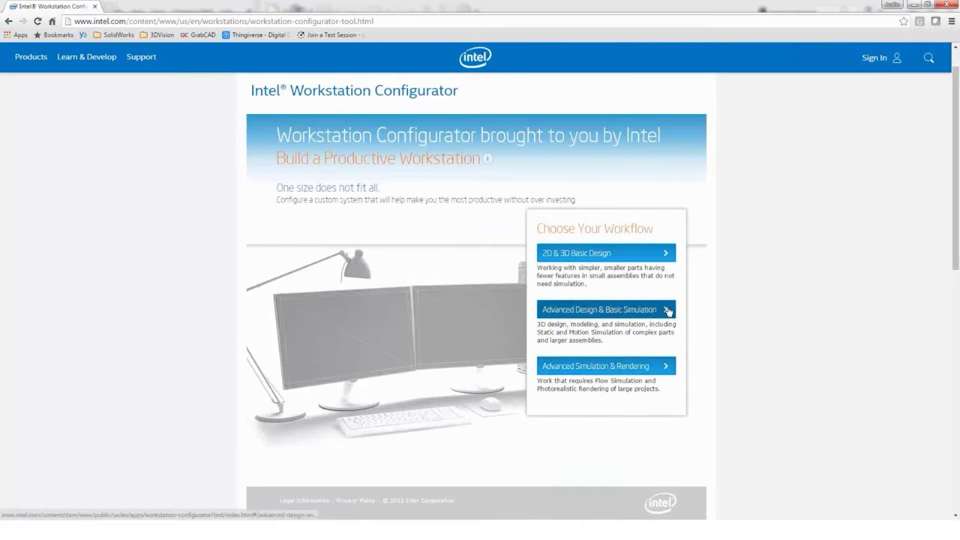
pyautogui.click(668, 311)
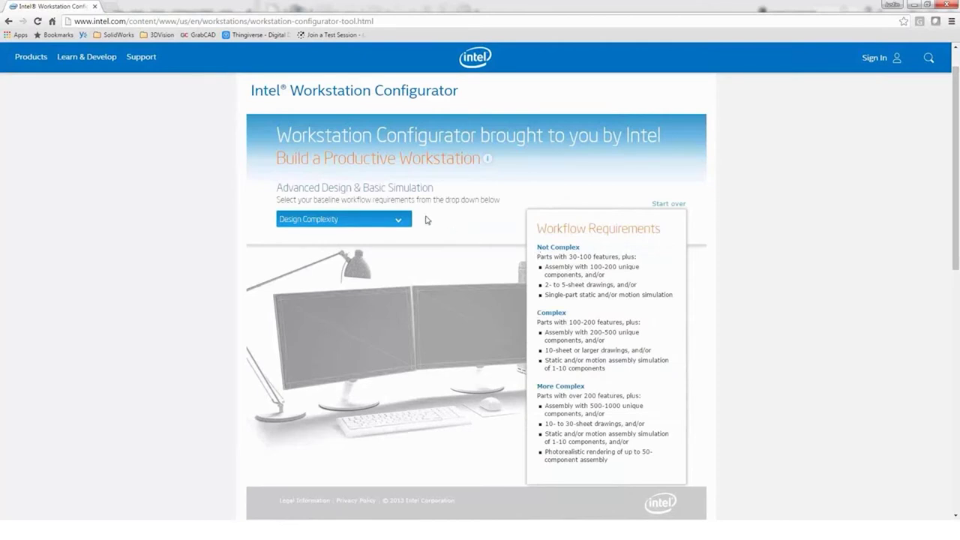
pyautogui.click(401, 219)
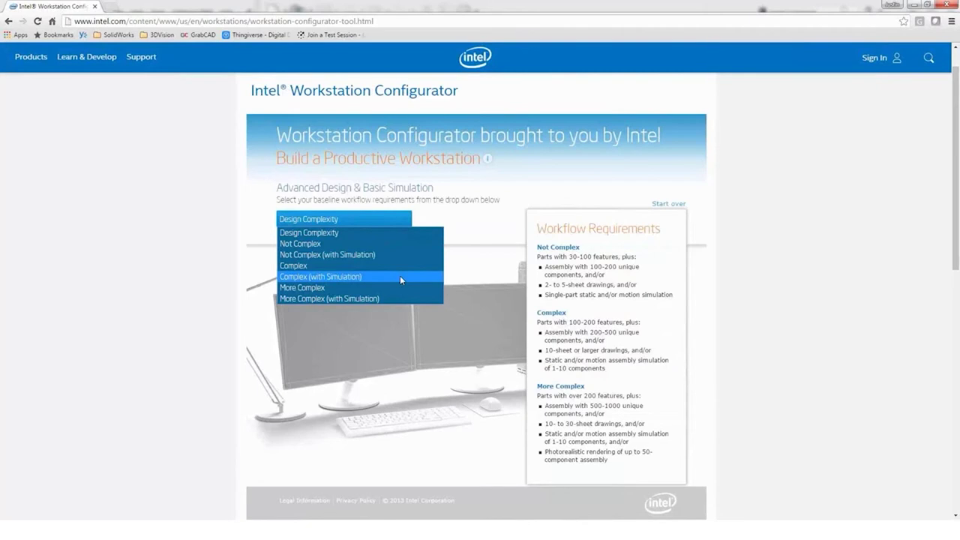
pyautogui.click(401, 277)
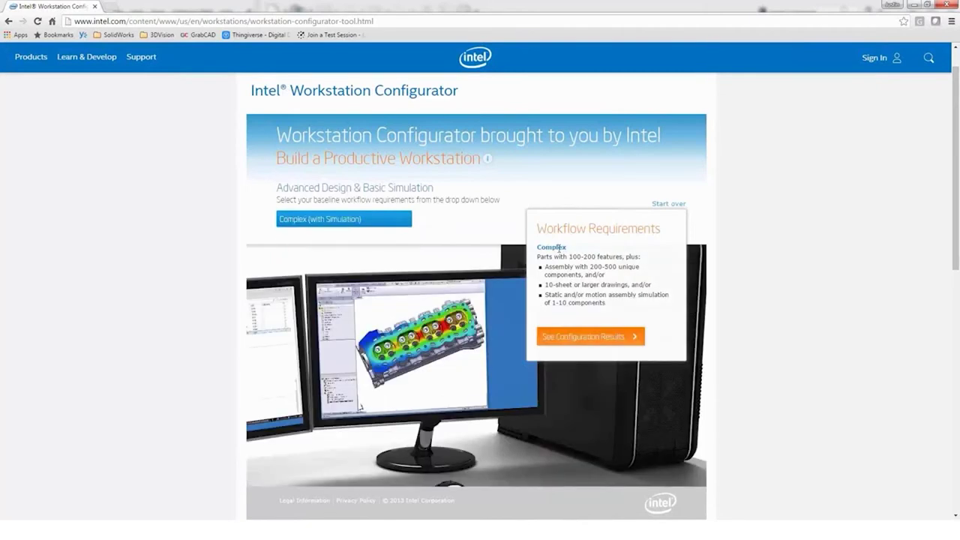
pyautogui.click(611, 338)
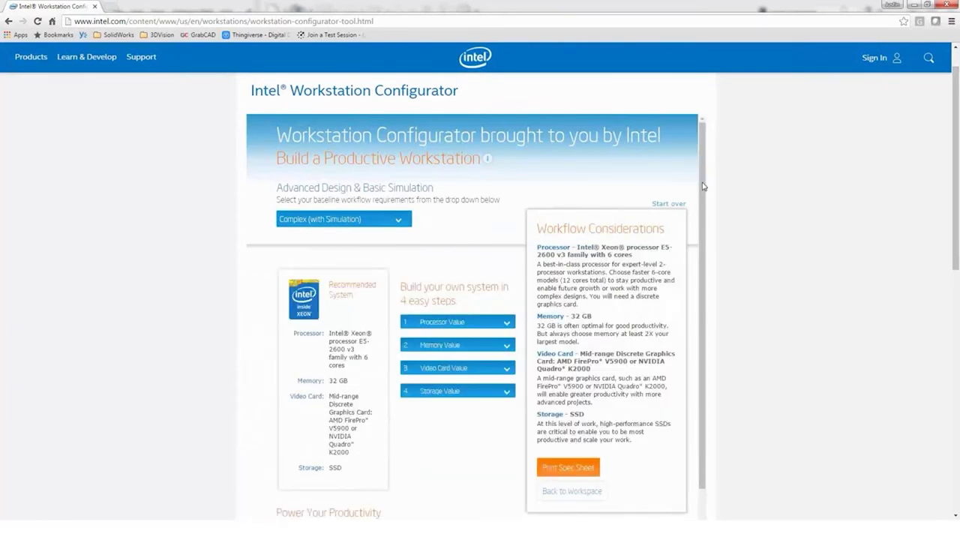
pyautogui.moveTo(703, 187); pyautogui.dragTo(704, 226)
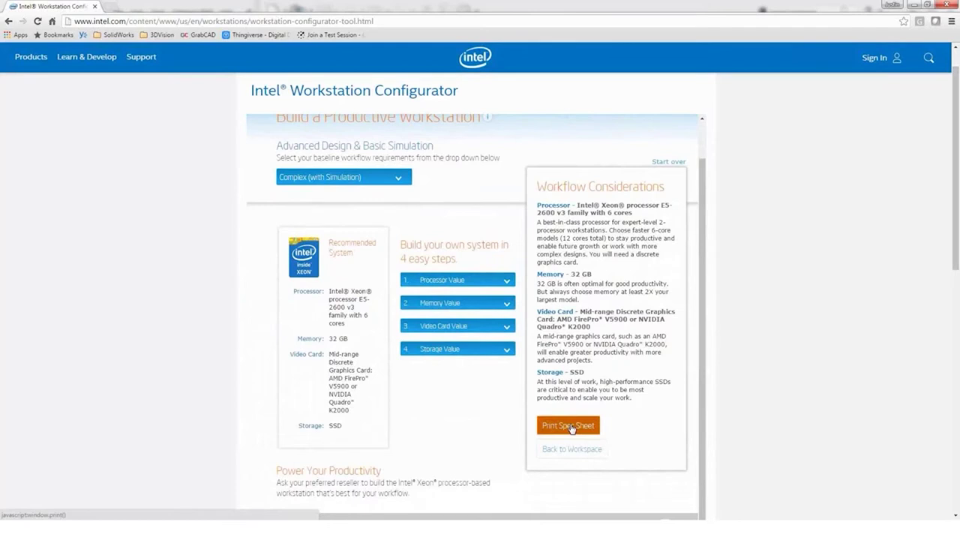
pyautogui.moveTo(739, 475)
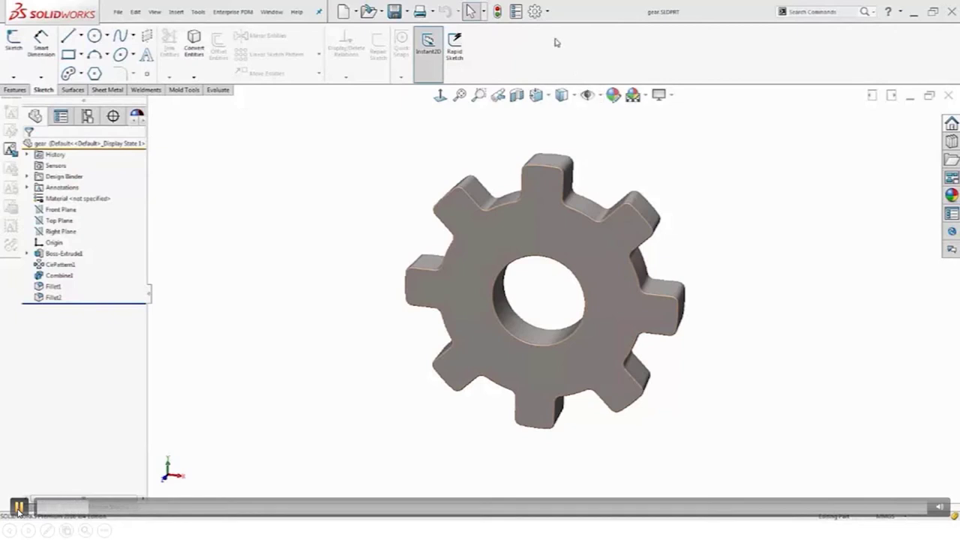
# Open the gear's Document Properties, keeping ANSI as drafting standard and reviewing the units.
pyautogui.click(535, 11)
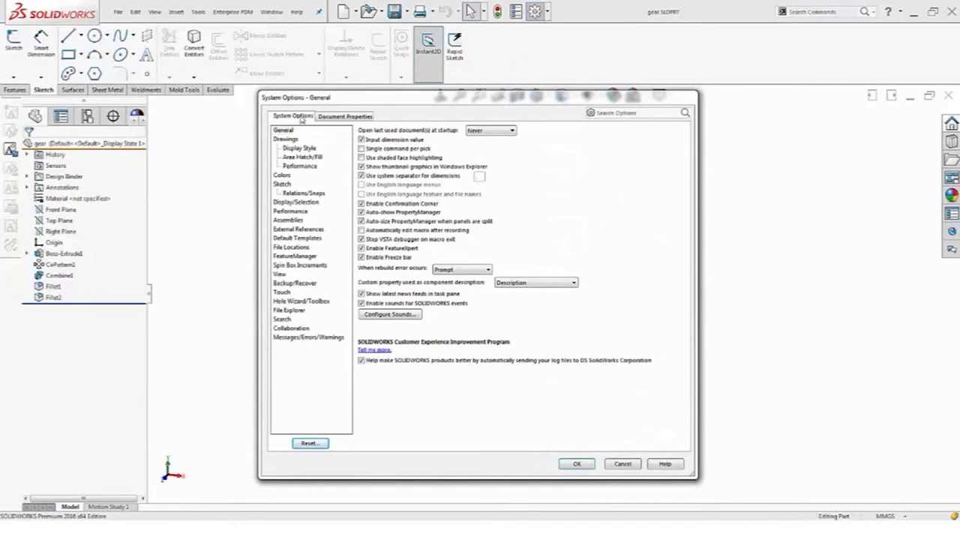
pyautogui.click(328, 118)
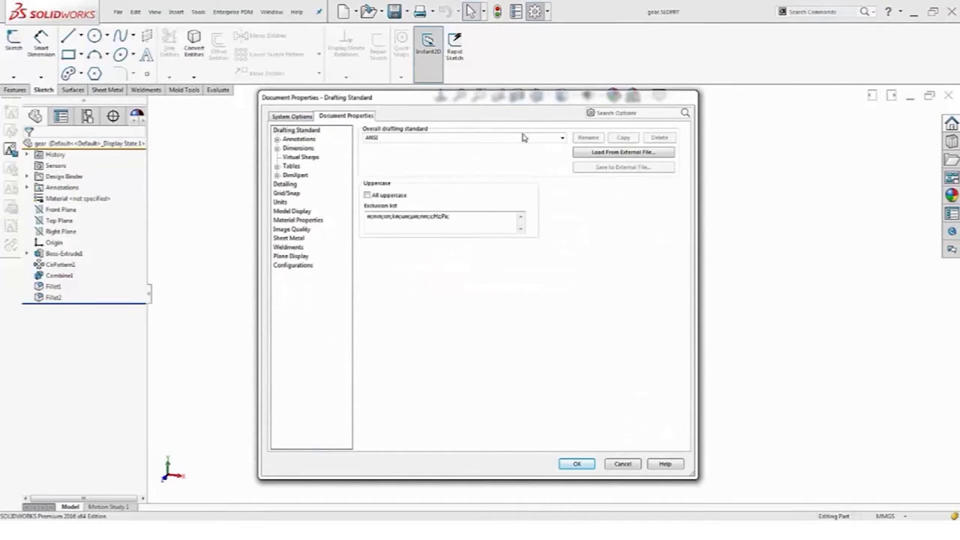
pyautogui.click(562, 138)
pyautogui.click(563, 138)
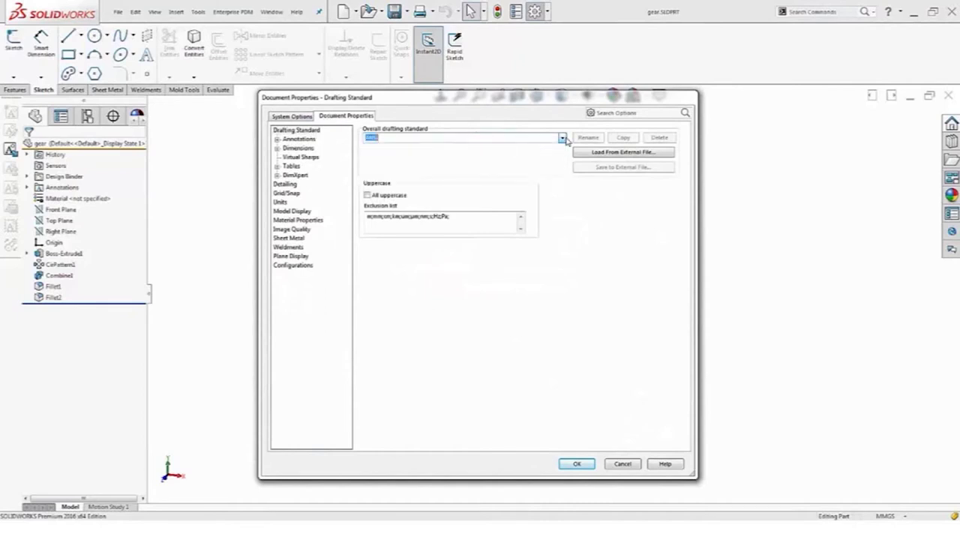
pyautogui.click(280, 203)
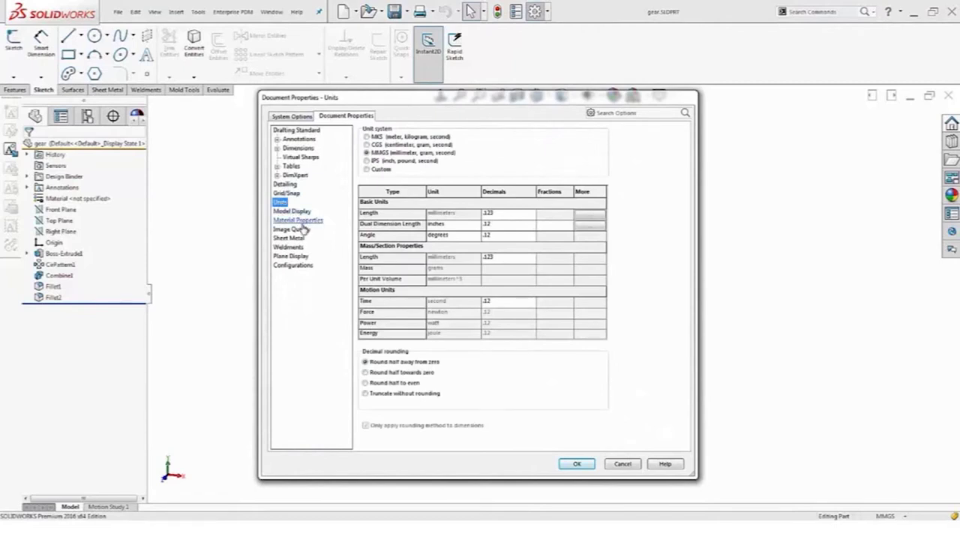
# Lower the shaded image quality slider toward Low (about 1.13 mm deviation) and apply.
pyautogui.click(300, 231)
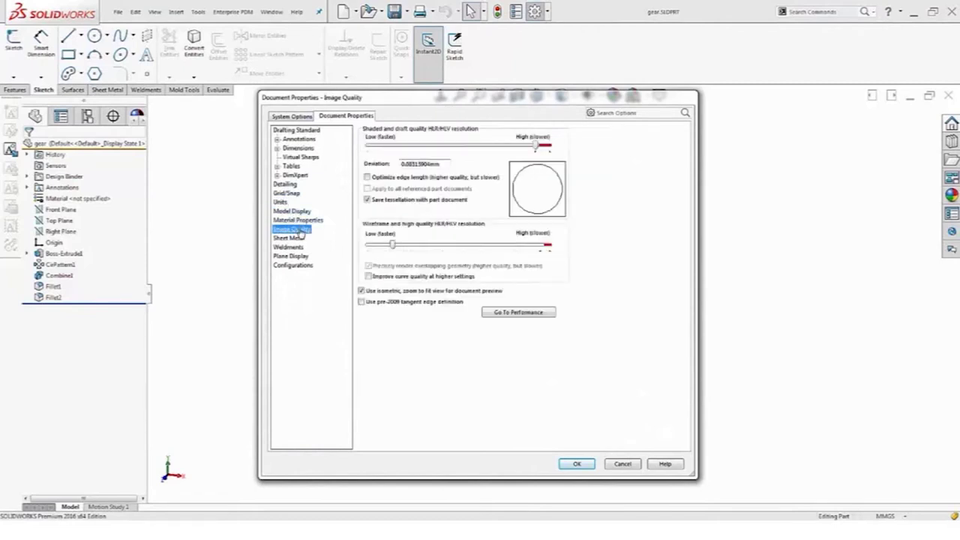
pyautogui.click(537, 147)
pyautogui.moveTo(537, 148)
pyautogui.mouseDown()
pyautogui.moveTo(365, 147)
pyautogui.moveTo(531, 147)
pyautogui.moveTo(375, 147)
pyautogui.mouseUp()
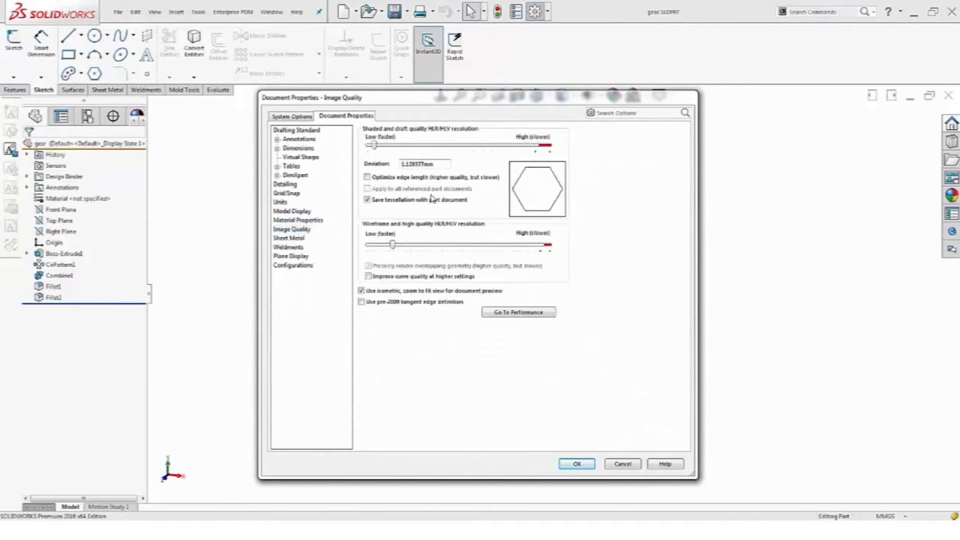
pyautogui.click(576, 464)
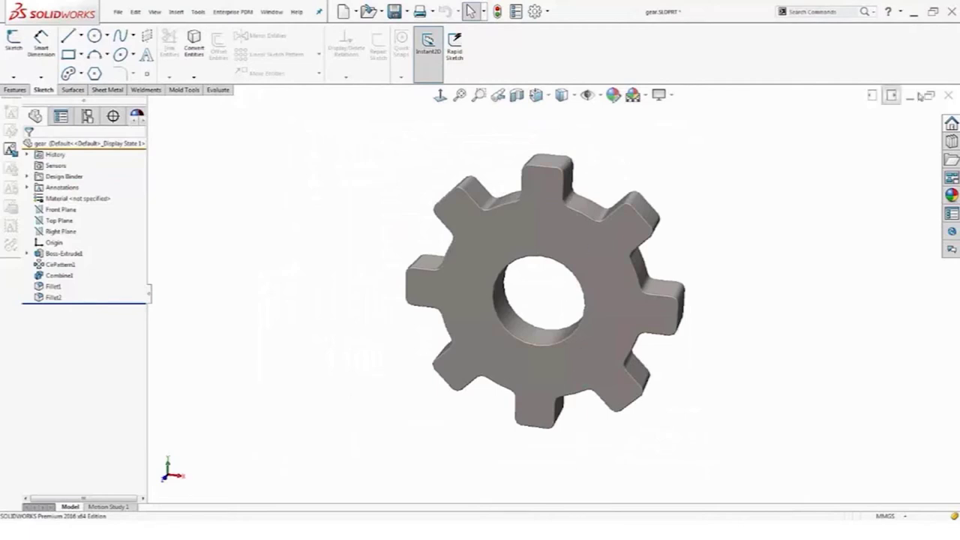
# Close the gear without saving, then toggle Enable Freeze bar off and back on in System Options.
pyautogui.click(947, 95)
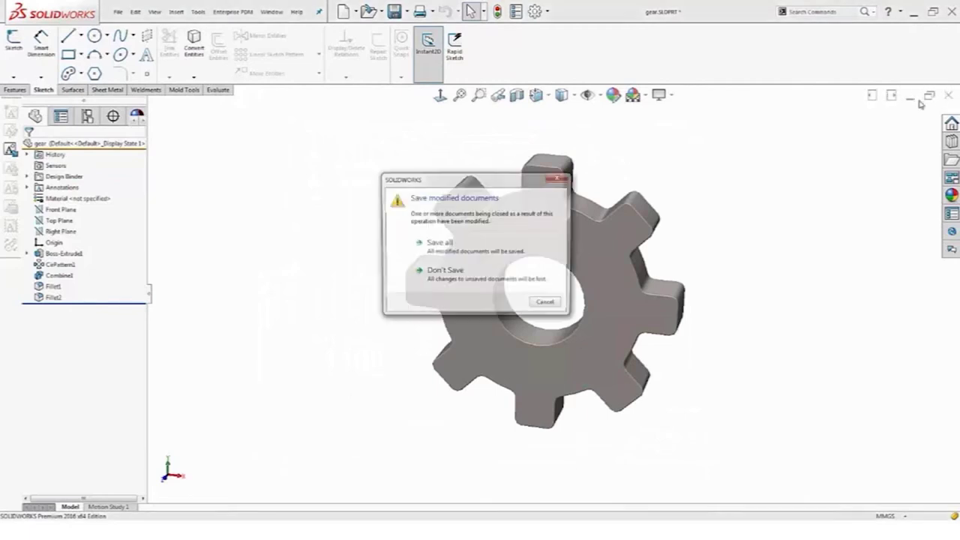
pyautogui.click(471, 275)
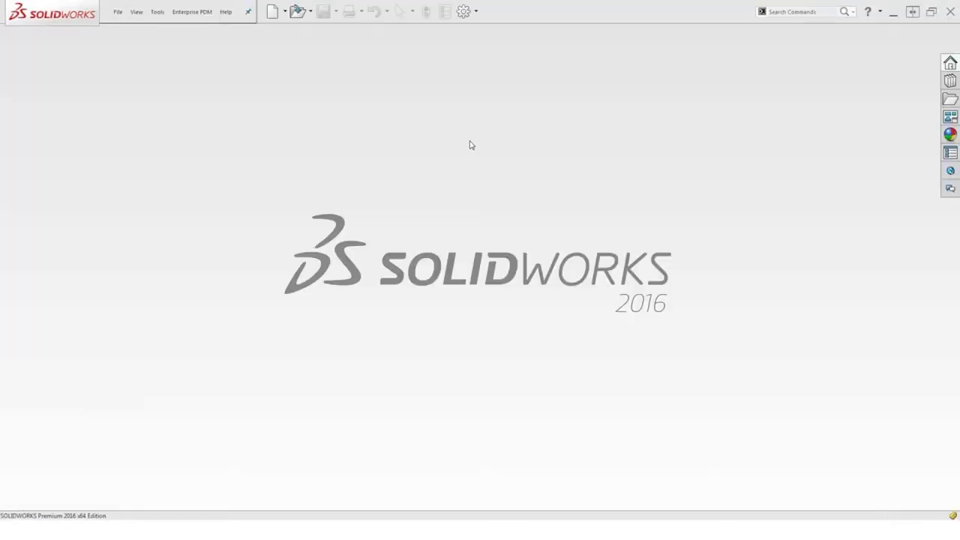
pyautogui.click(463, 11)
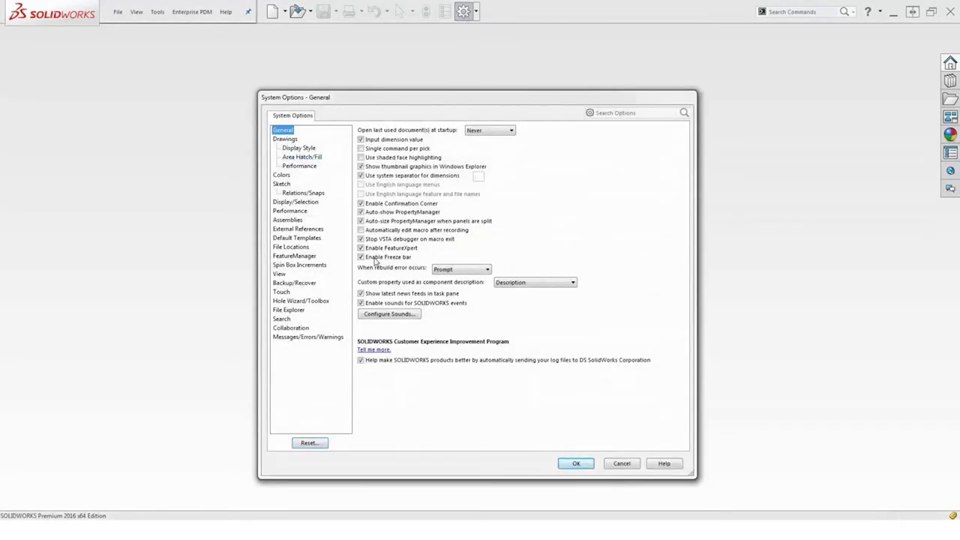
pyautogui.click(362, 257)
pyautogui.click(361, 258)
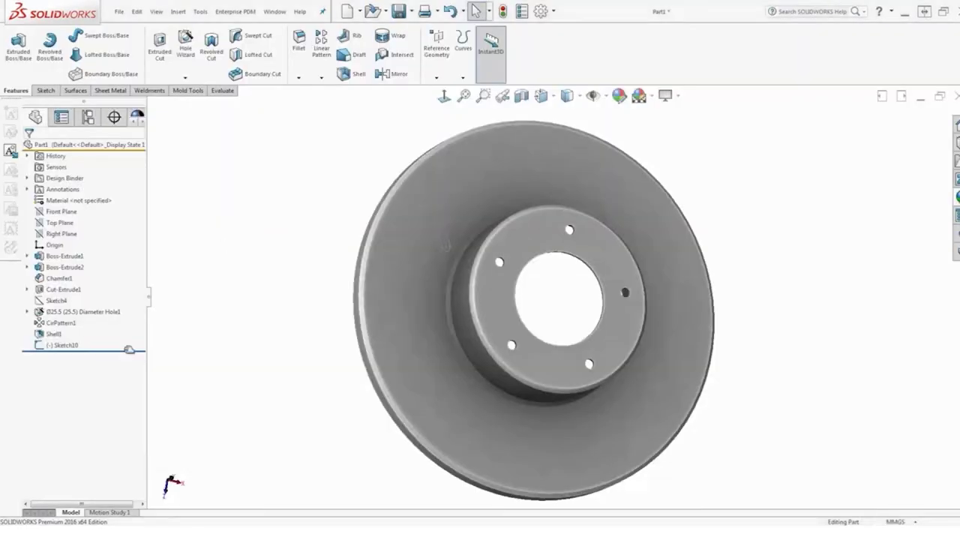
# Roll the tree forward past Shell1 and cut the Sketch10 slot Through All.
pyautogui.moveTo(129, 349)
pyautogui.mouseDown()
pyautogui.moveTo(126, 261)
pyautogui.moveTo(109, 353)
pyautogui.mouseUp()
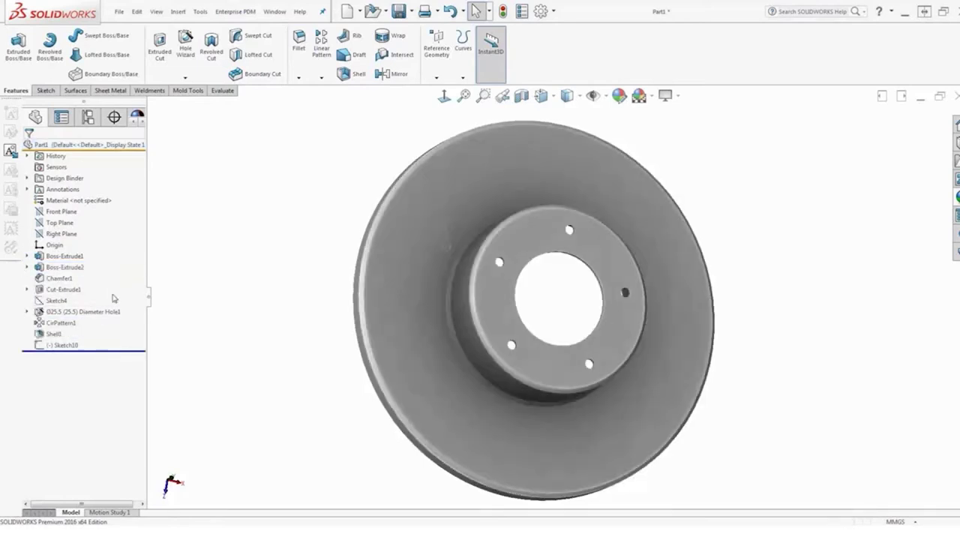
pyautogui.click(116, 145)
pyautogui.moveTo(104, 263)
pyautogui.mouseDown()
pyautogui.moveTo(98, 287)
pyautogui.moveTo(112, 325)
pyautogui.moveTo(90, 339)
pyautogui.mouseUp()
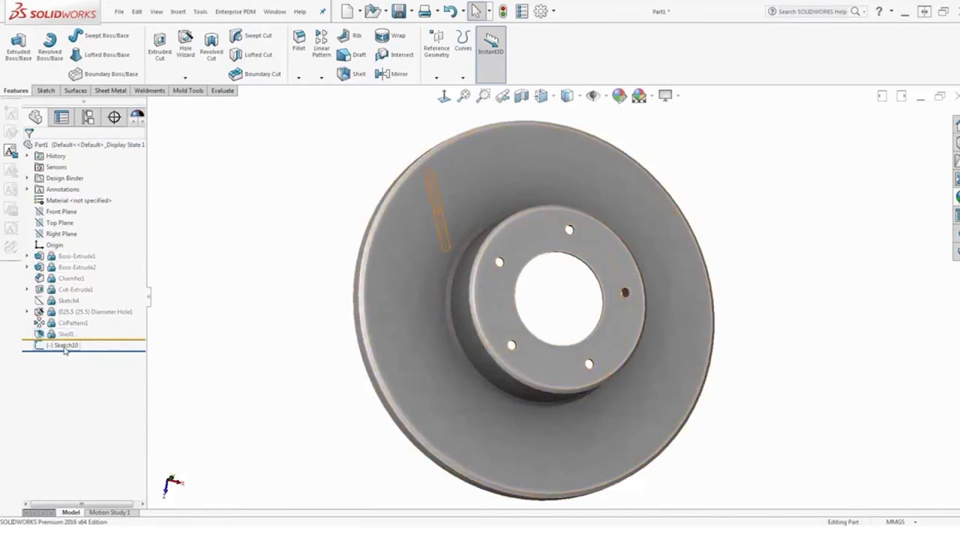
pyautogui.click(64, 346)
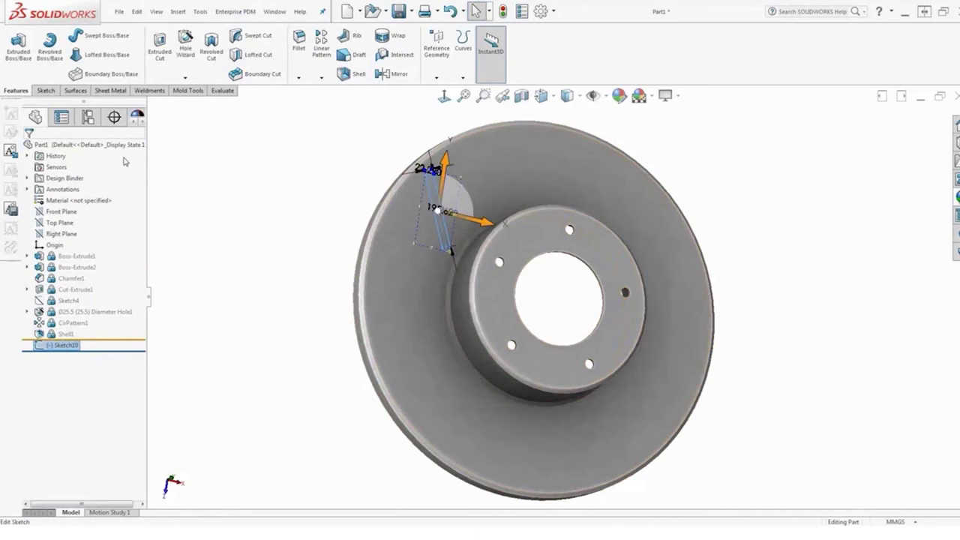
pyautogui.click(160, 54)
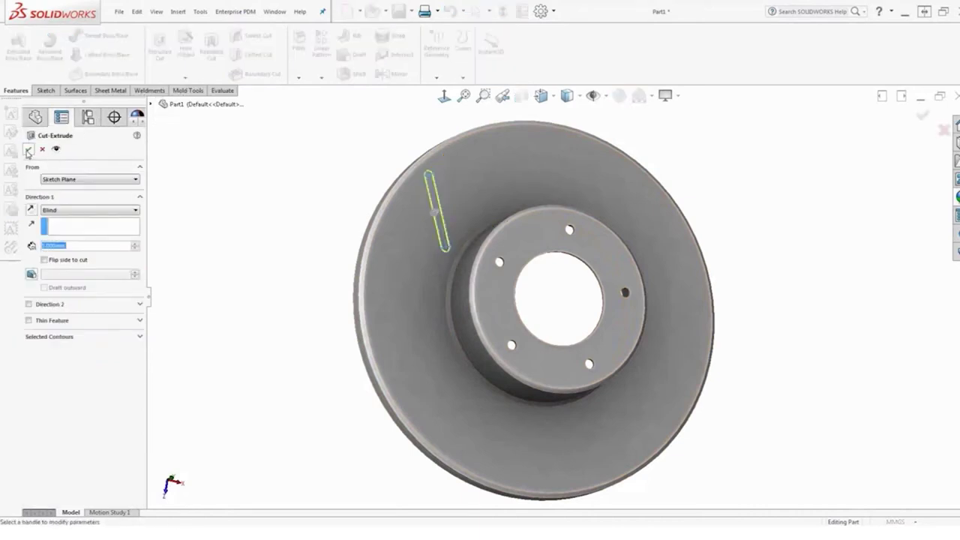
pyautogui.click(59, 211)
pyautogui.click(58, 222)
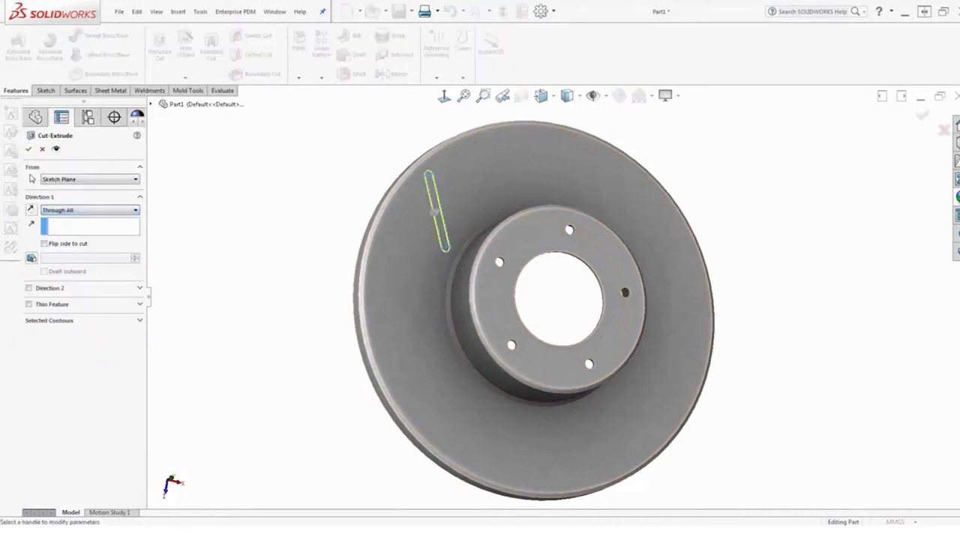
pyautogui.click(28, 149)
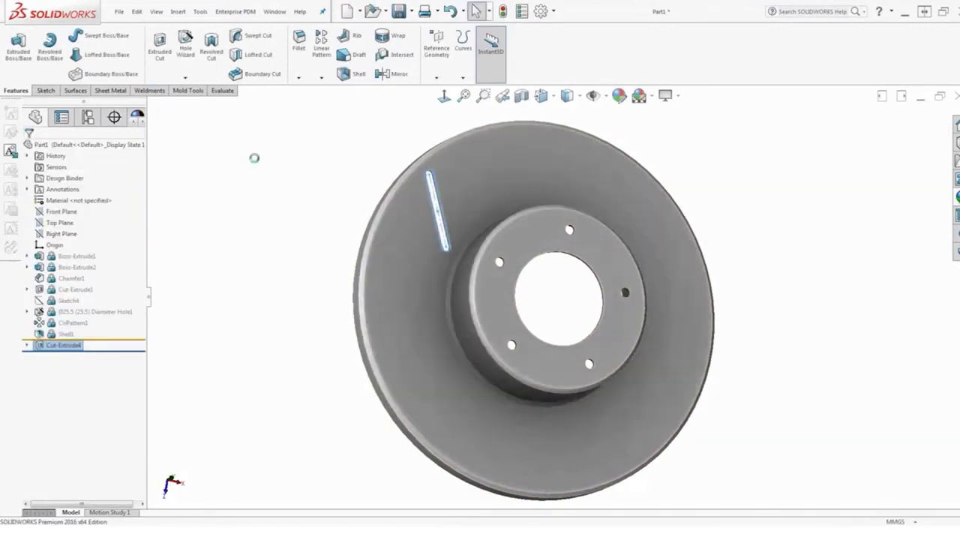
# Circularly pattern Cut-Extrude4 around the hub's cylindrical face.
pyautogui.click(63, 345)
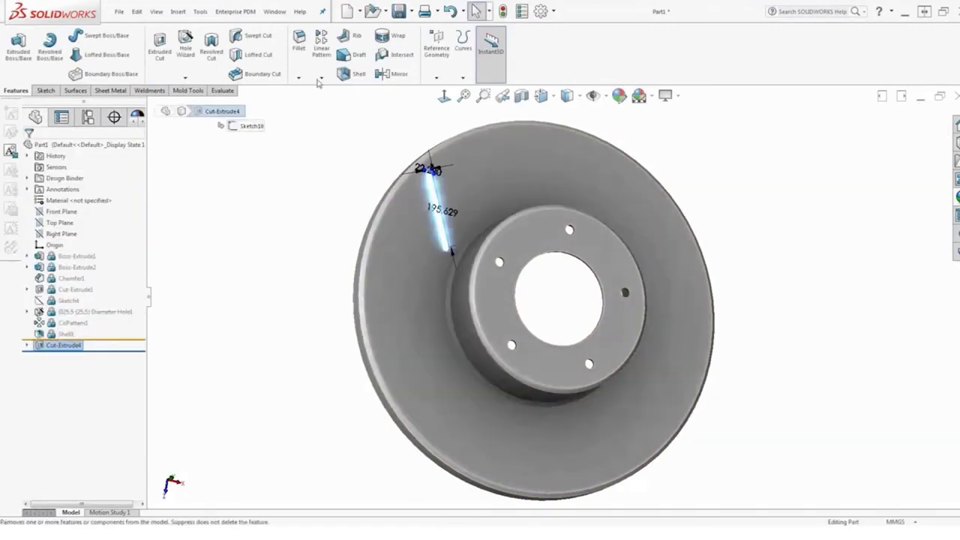
pyautogui.click(322, 78)
pyautogui.click(334, 102)
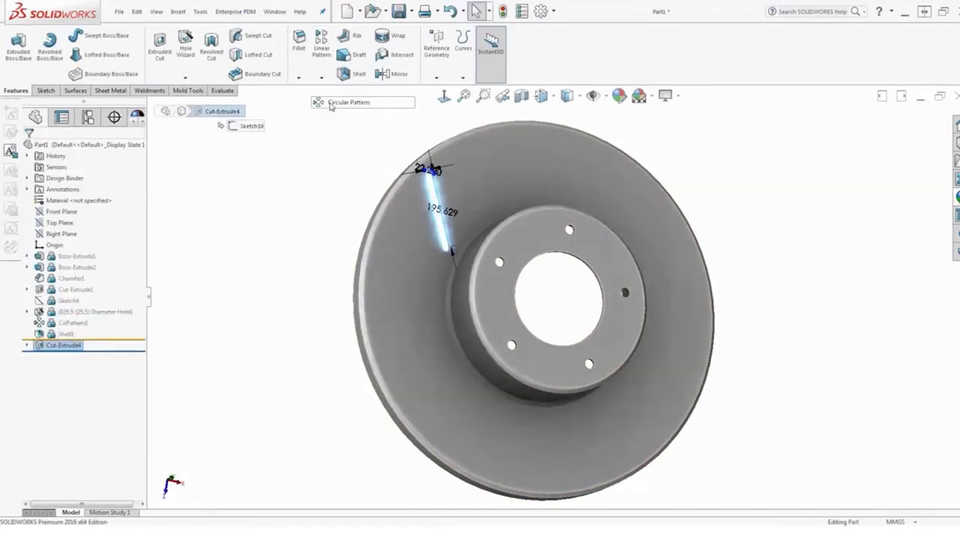
pyautogui.click(467, 330)
pyautogui.click(29, 148)
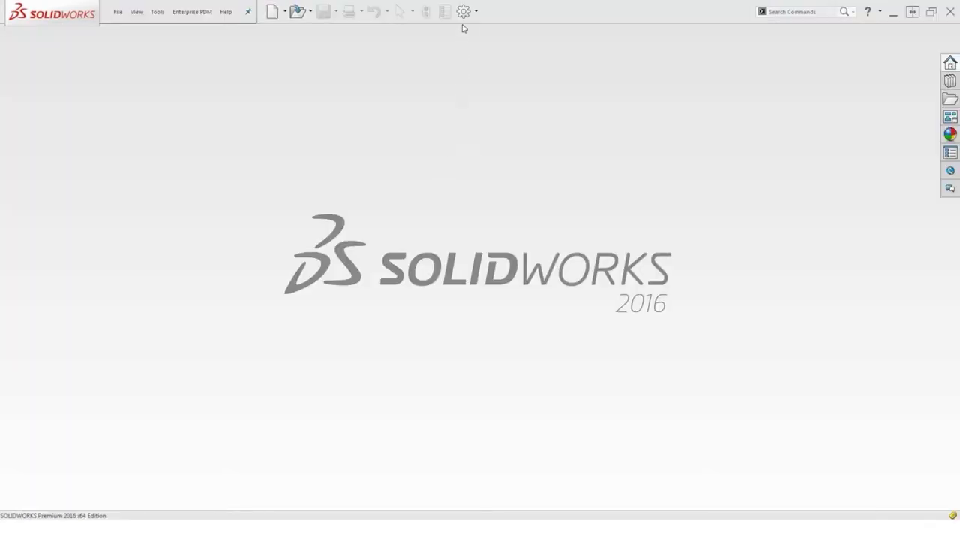
# Use draft quality for drawing edges and stop showing contents while dragging drawing views.
pyautogui.click(463, 12)
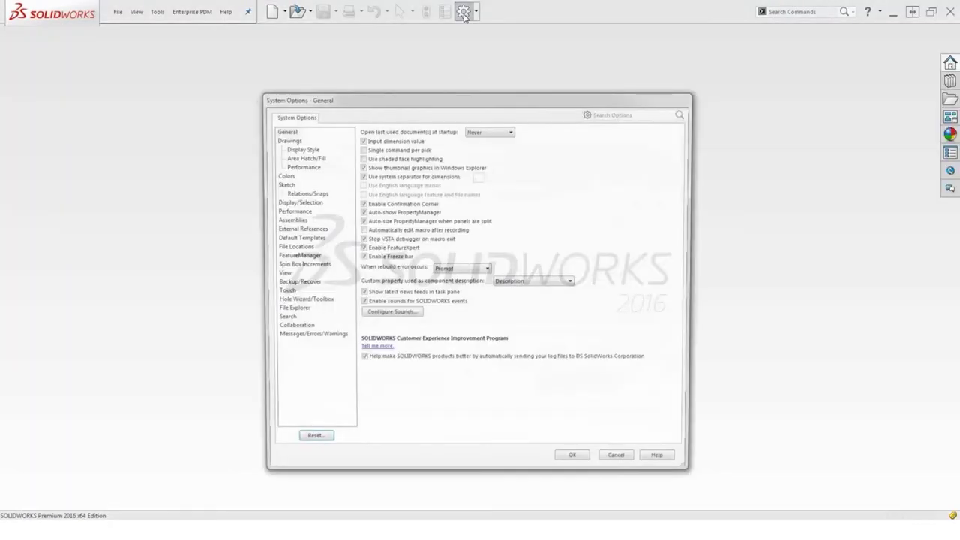
pyautogui.click(292, 153)
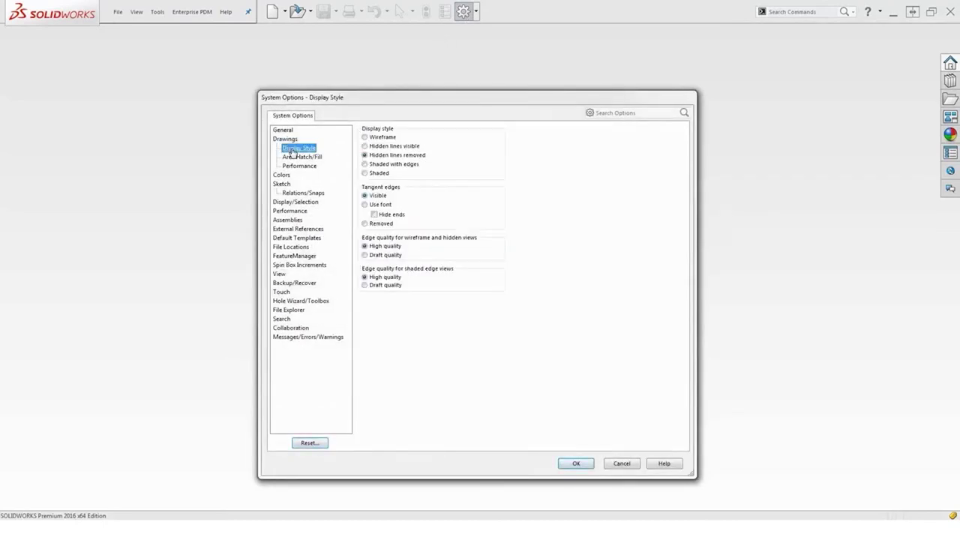
pyautogui.click(364, 255)
pyautogui.click(364, 285)
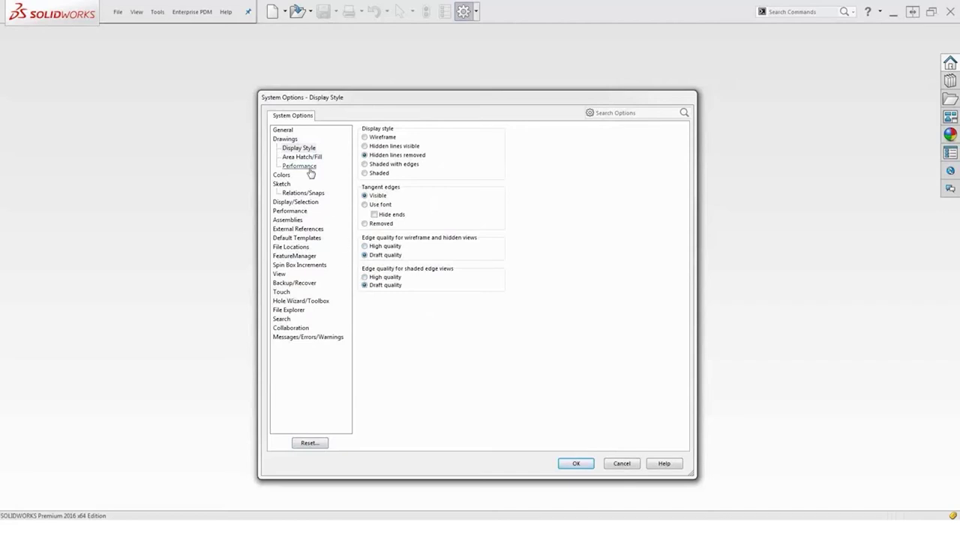
pyautogui.click(309, 170)
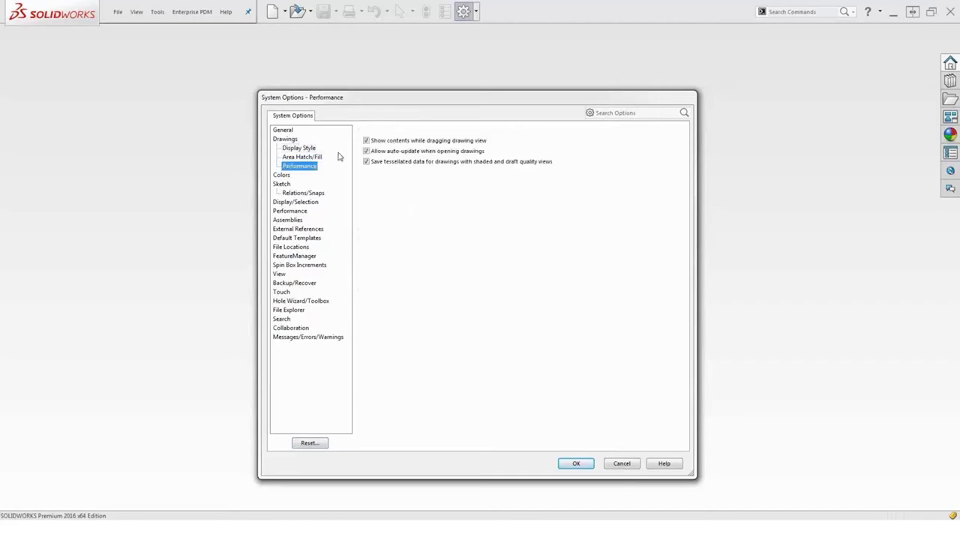
pyautogui.click(366, 141)
# Set Display/Selection anti-aliasing to None.
pyautogui.click(300, 203)
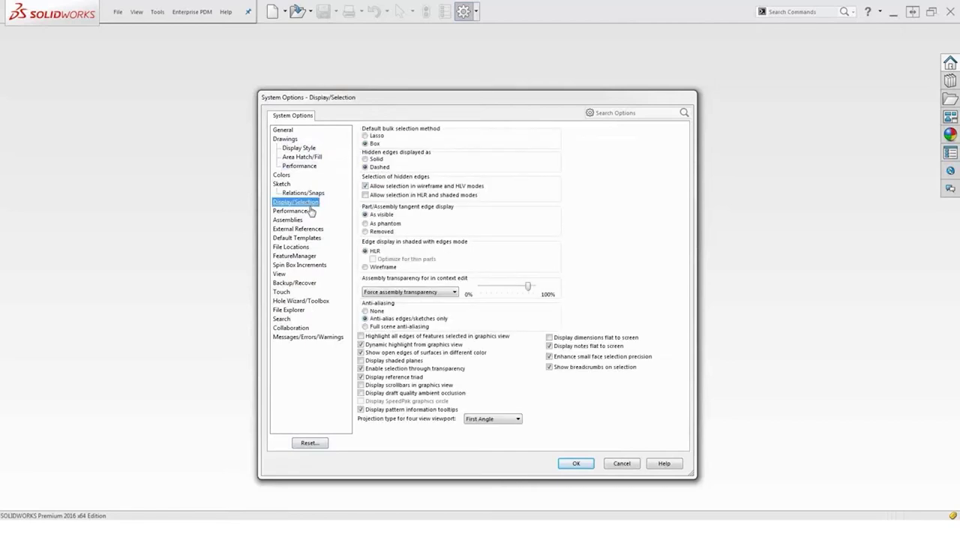
pyautogui.click(377, 312)
pyautogui.click(378, 312)
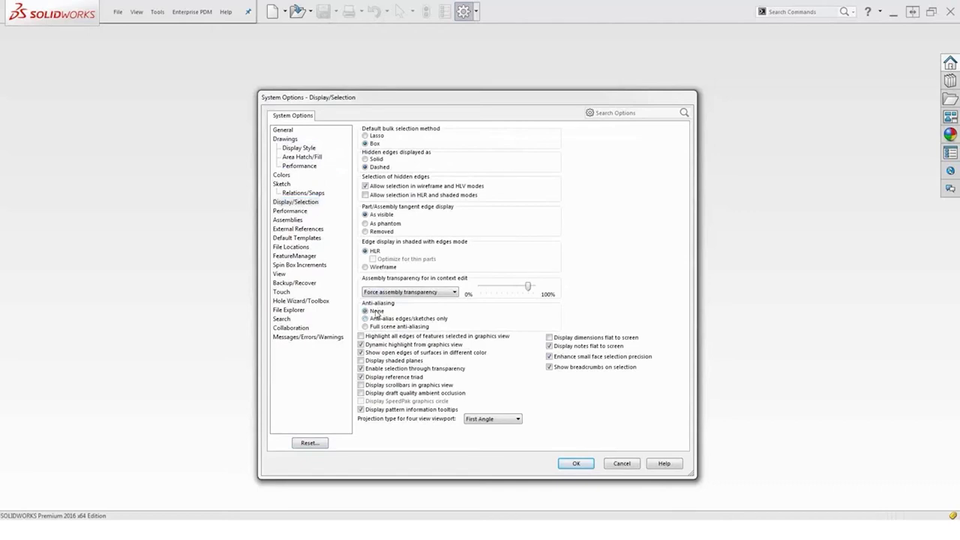
# Turn off rebuild verification, normal-view high-quality transparency, mate animation and shaded preview; keep level of detail faster.
pyautogui.click(292, 212)
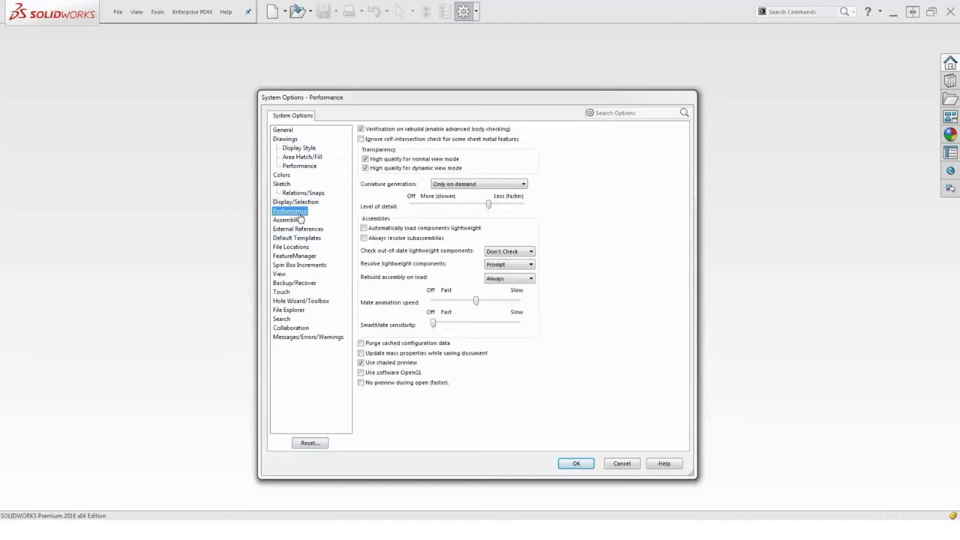
pyautogui.click(361, 129)
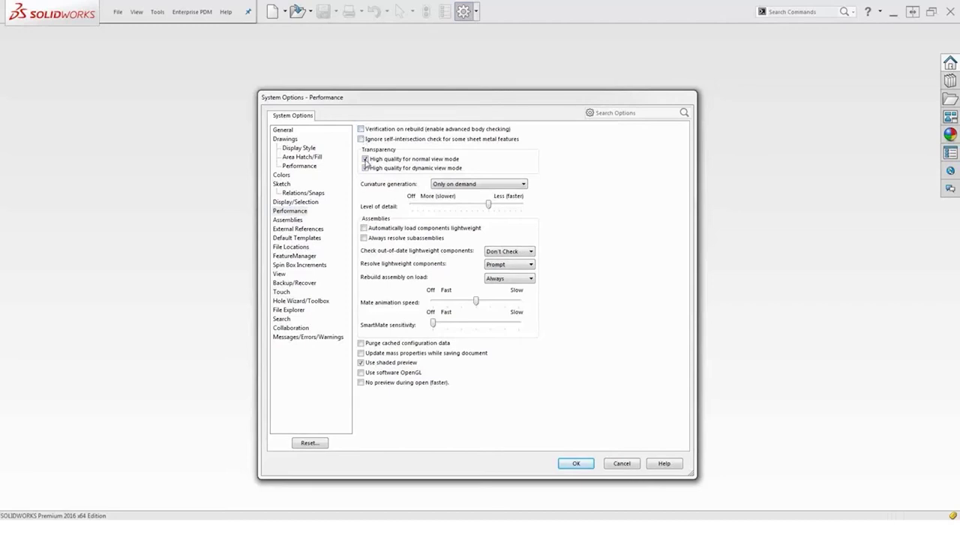
pyautogui.click(366, 159)
pyautogui.moveTo(475, 301); pyautogui.dragTo(433, 303)
pyautogui.click(361, 363)
pyautogui.moveTo(488, 207); pyautogui.dragTo(509, 211)
pyautogui.click(288, 221)
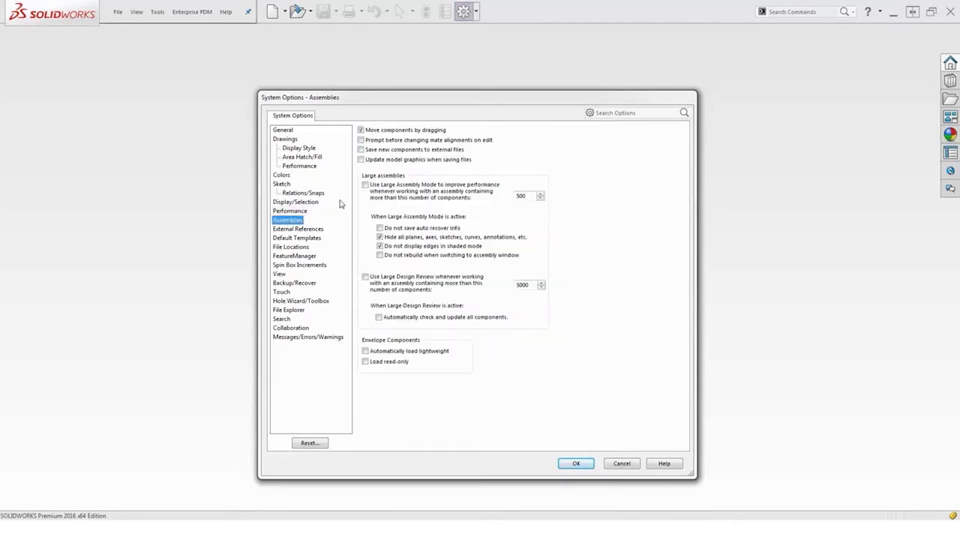
# Enable Large Assembly Mode above 250 components and turn on Large Design Review.
pyautogui.click(366, 185)
pyautogui.moveTo(527, 196); pyautogui.dragTo(513, 196)
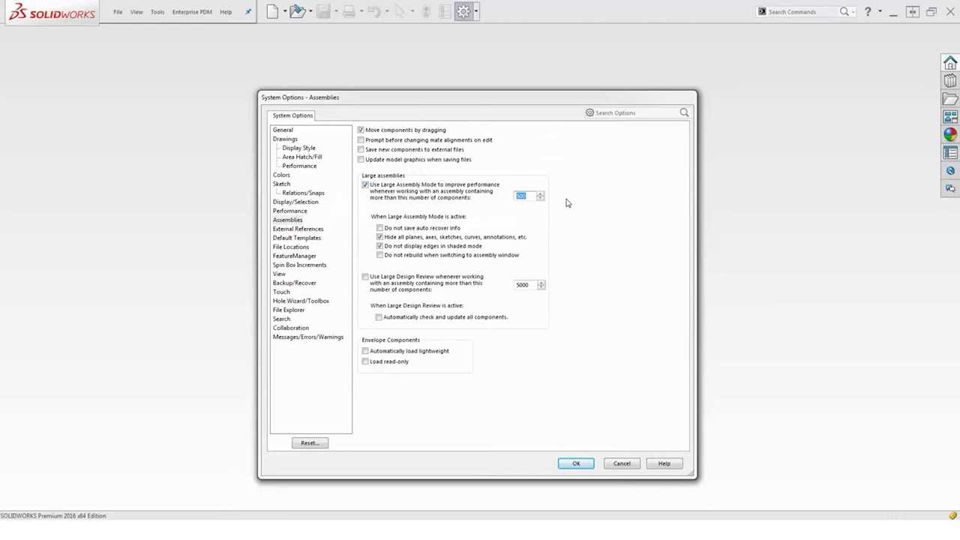
pyautogui.write('250')
pyautogui.click(365, 278)
pyautogui.click(278, 274)
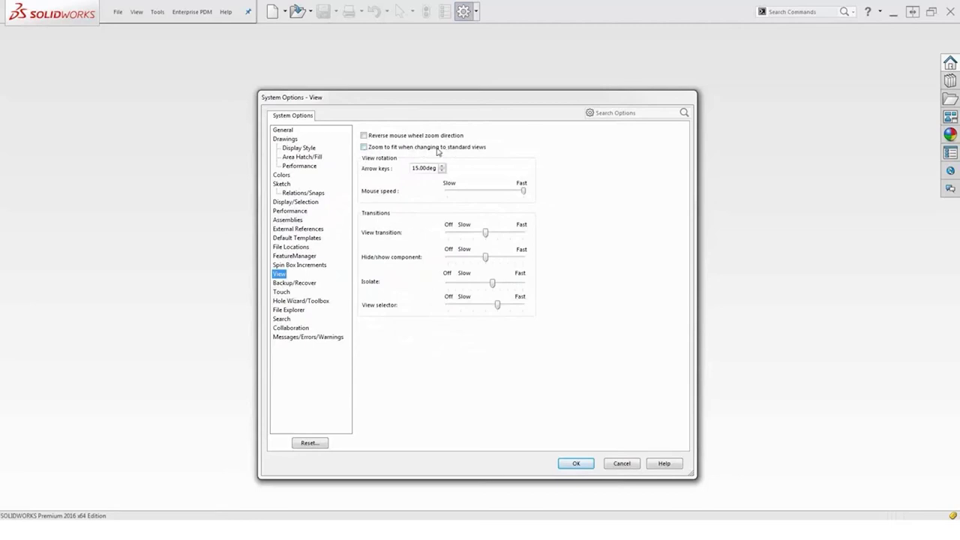
# Enable zoom to fit on standard views and set view transition, isolate and selector animations Off.
pyautogui.click(365, 148)
pyautogui.moveTo(486, 233); pyautogui.dragTo(448, 257)
pyautogui.moveTo(492, 284); pyautogui.dragTo(448, 283)
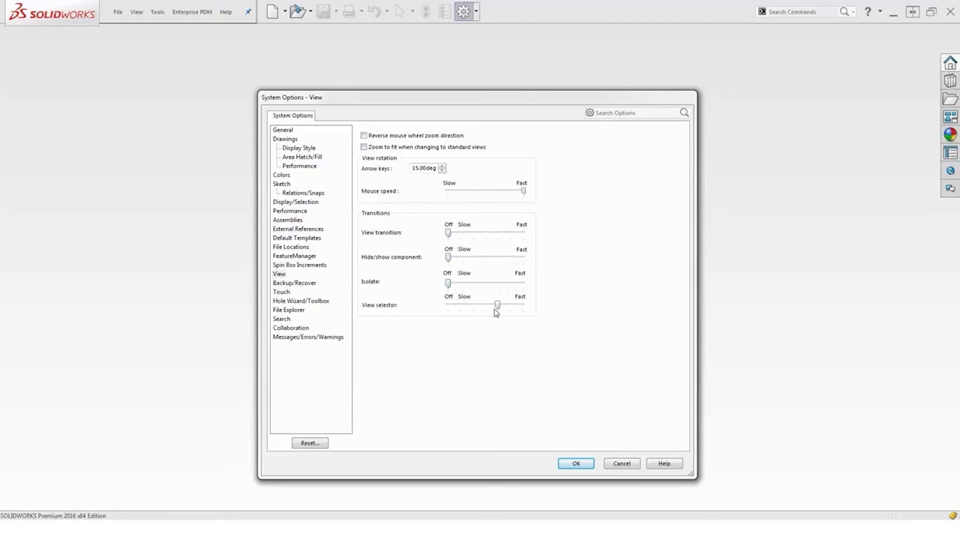
pyautogui.moveTo(498, 307); pyautogui.dragTo(450, 308)
pyautogui.click(589, 464)
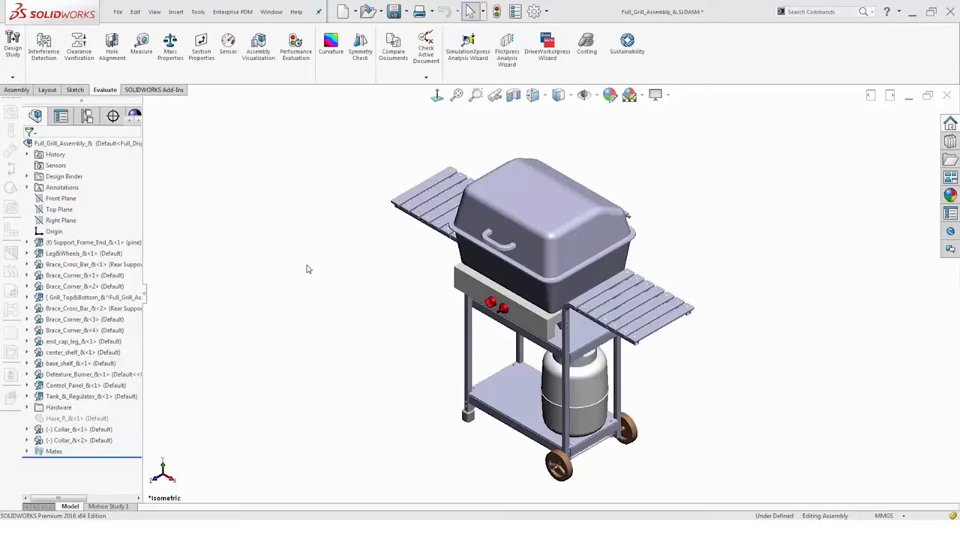
# Start a SpeedPak for the Default configuration, choosing whole bodies to include.
pyautogui.moveTo(532, 276); pyautogui.dragTo(609, 294, button='middle')
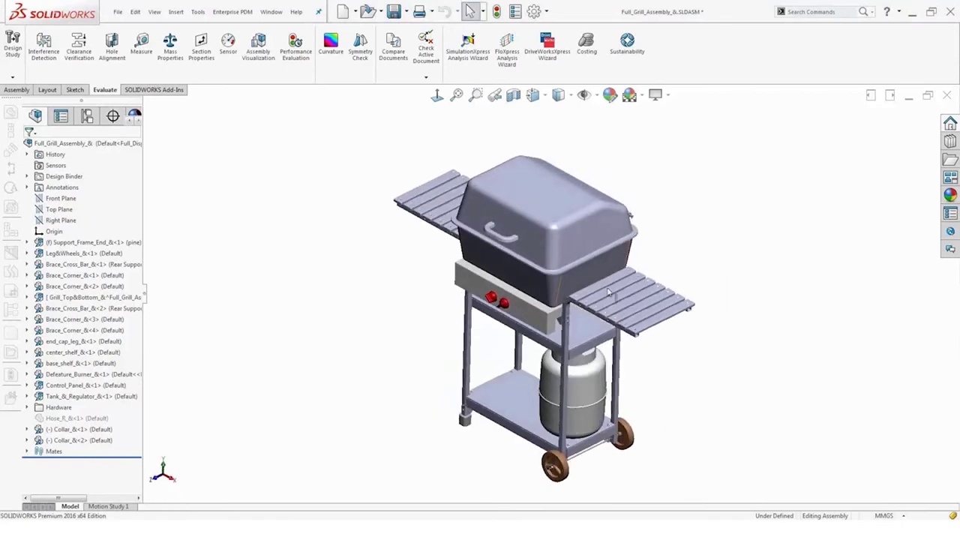
pyautogui.click(88, 117)
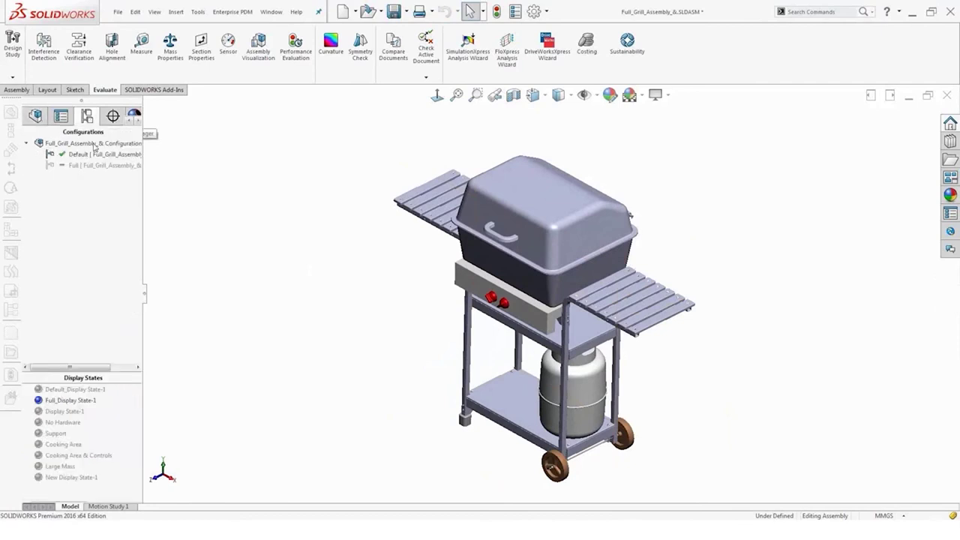
pyautogui.rightClick(94, 154)
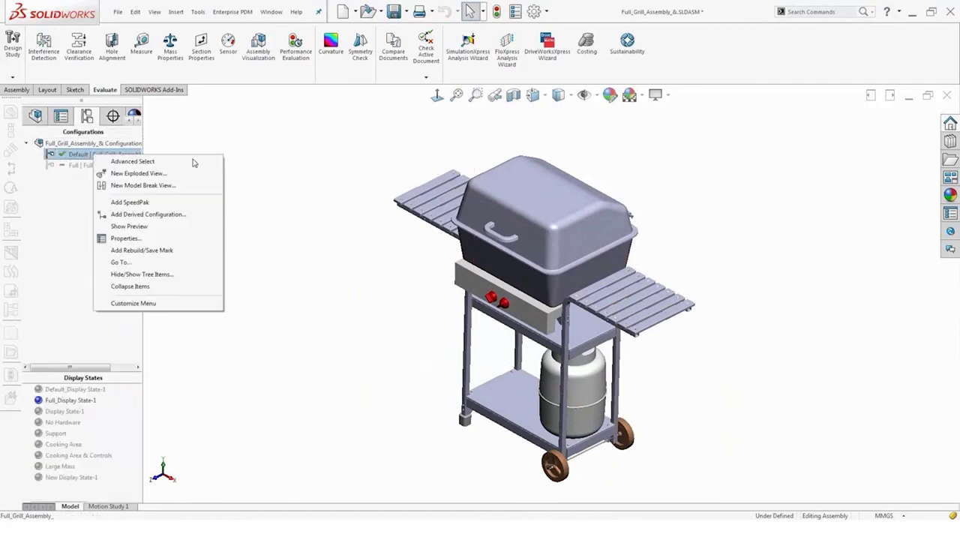
pyautogui.click(180, 203)
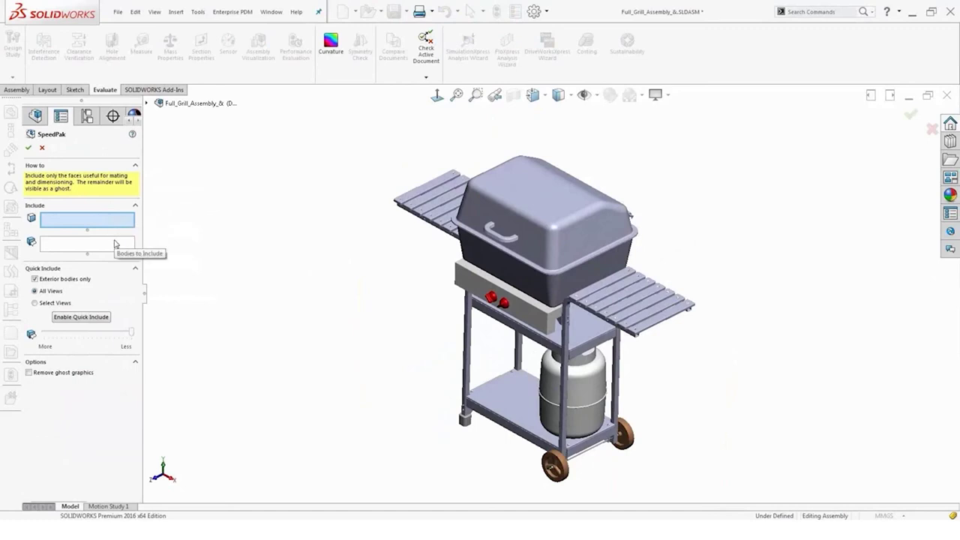
pyautogui.click(116, 244)
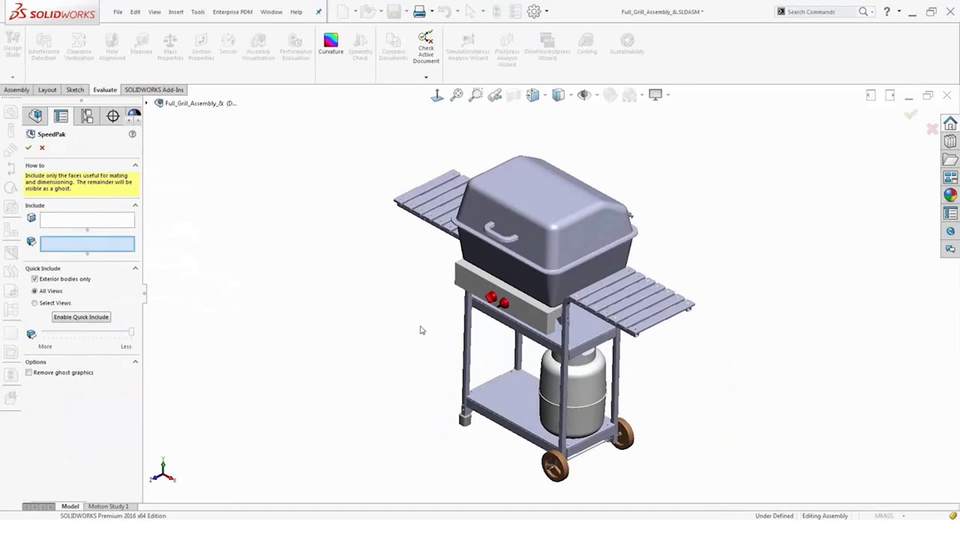
# Include both support frames, two leg-and-wheel bodies, the center shelf and the base shelf.
pyautogui.click(467, 328)
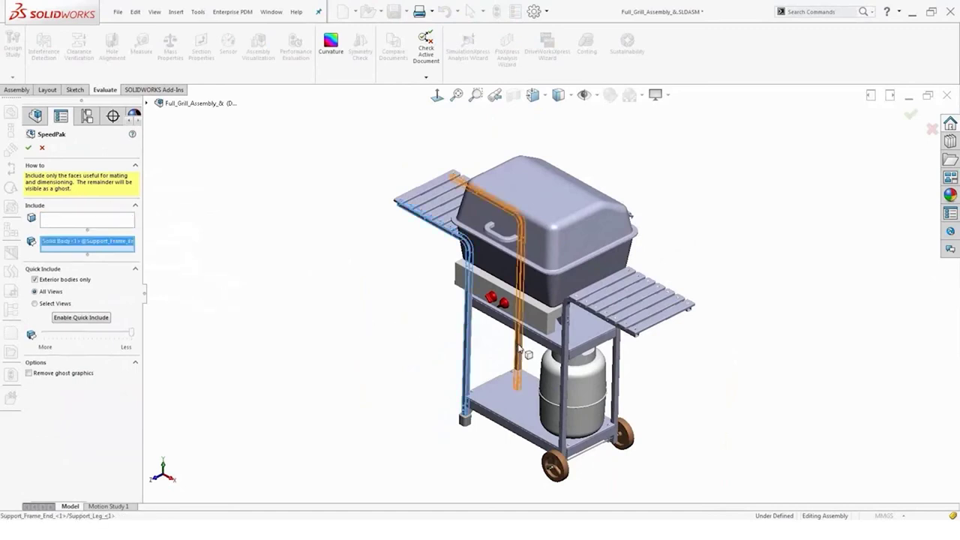
pyautogui.click(520, 350)
pyautogui.click(606, 364)
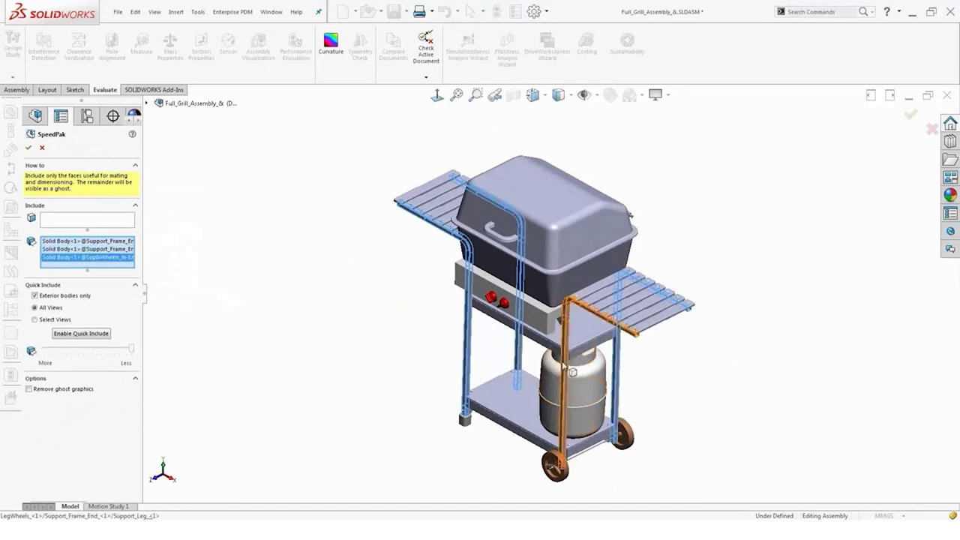
pyautogui.click(564, 365)
pyautogui.click(539, 344)
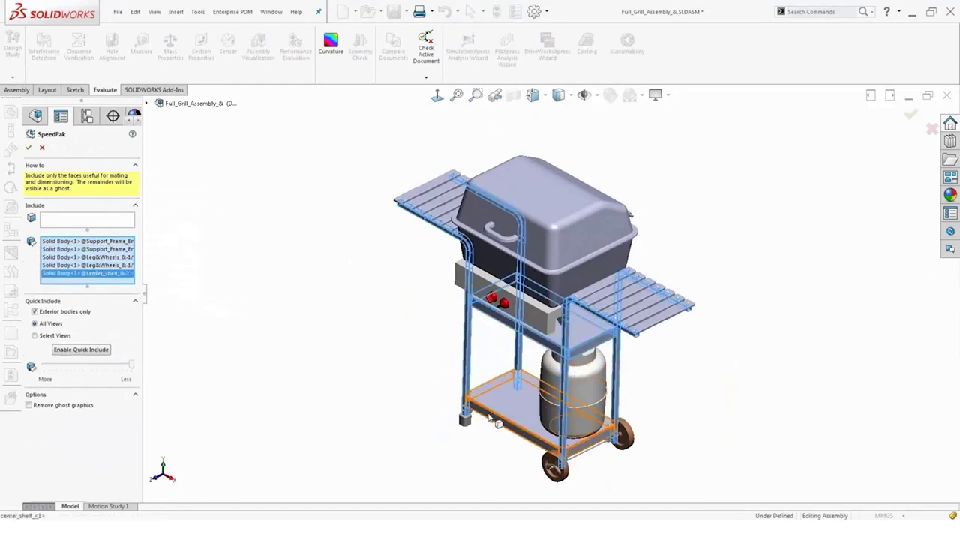
pyautogui.click(495, 417)
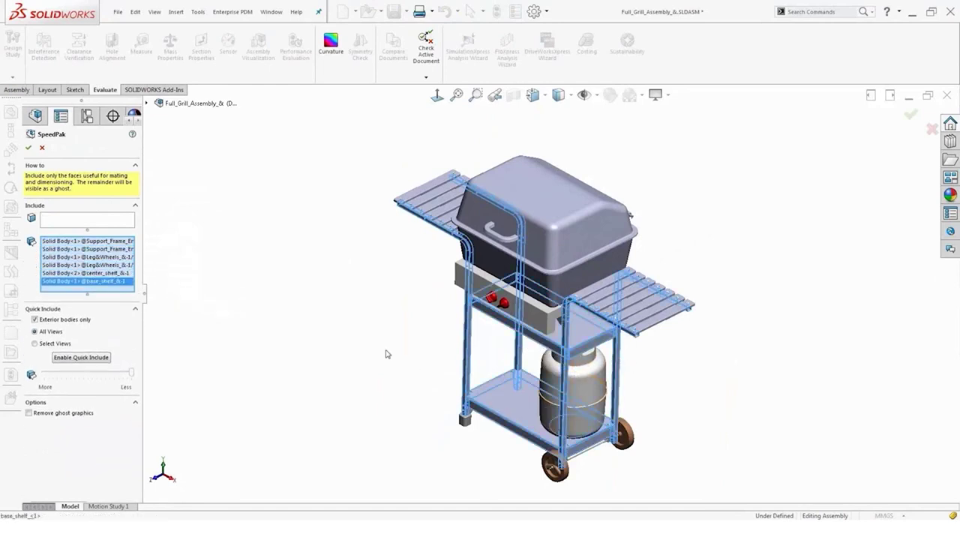
# Create the Default_speedpak configuration and view its reduced design tree.
pyautogui.click(28, 148)
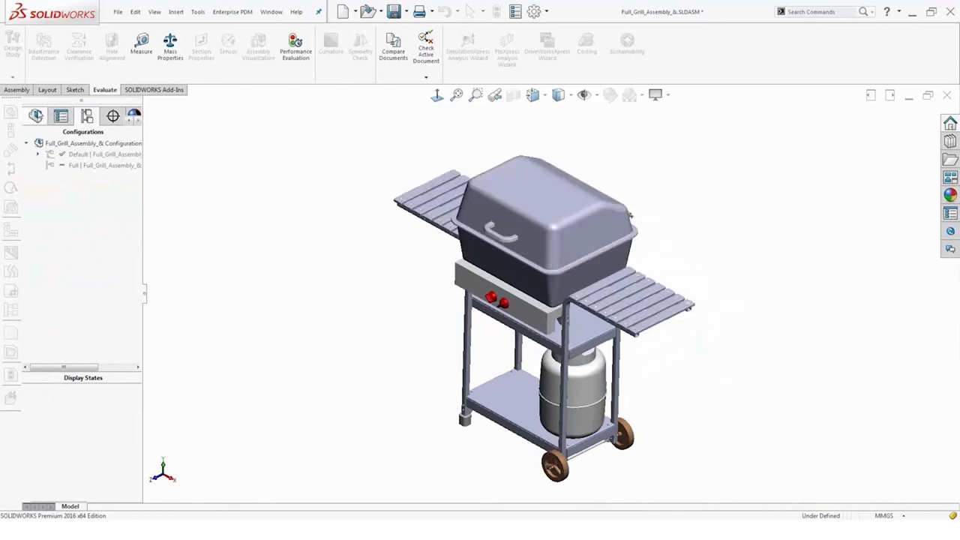
pyautogui.click(36, 115)
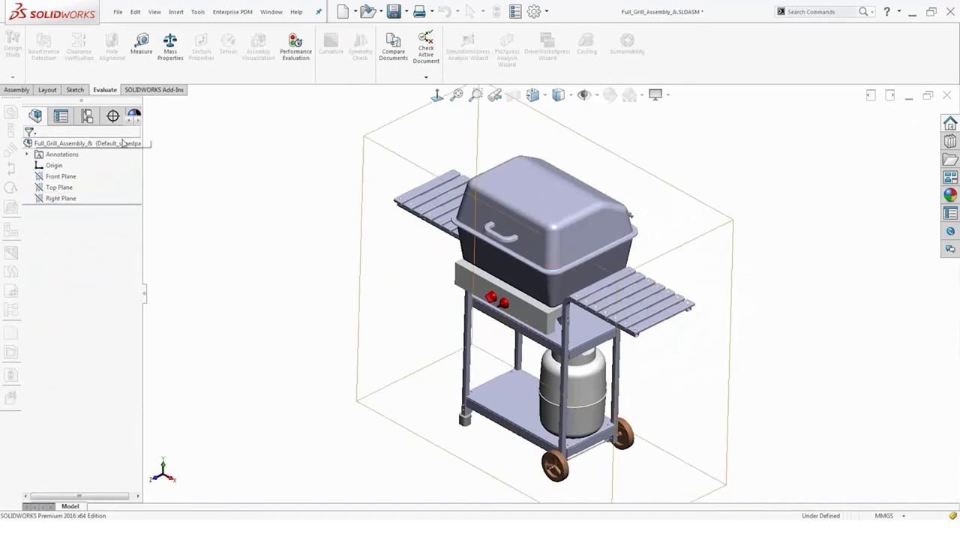
# Measure the hood's front face to its opposite face, 521.697 mm, then end measuring.
pyautogui.click(142, 57)
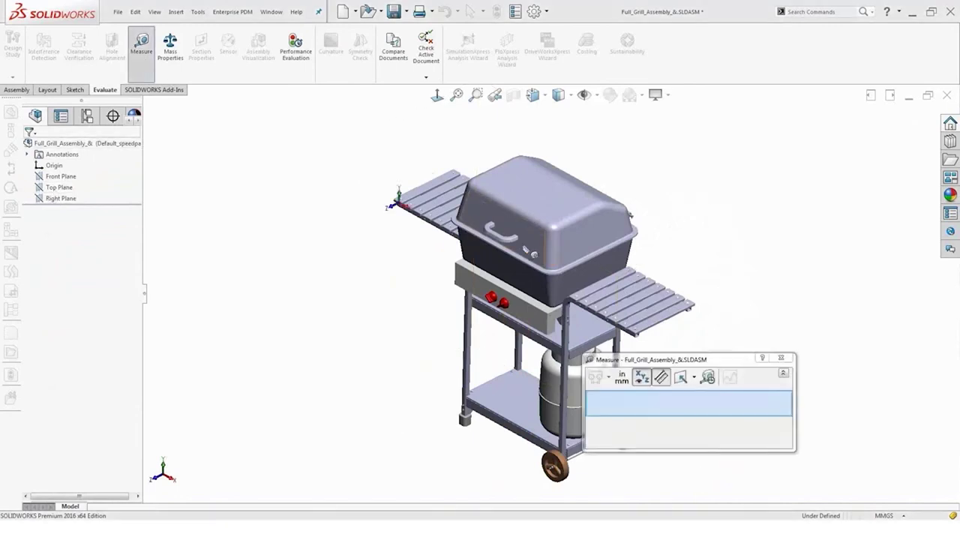
pyautogui.click(536, 254)
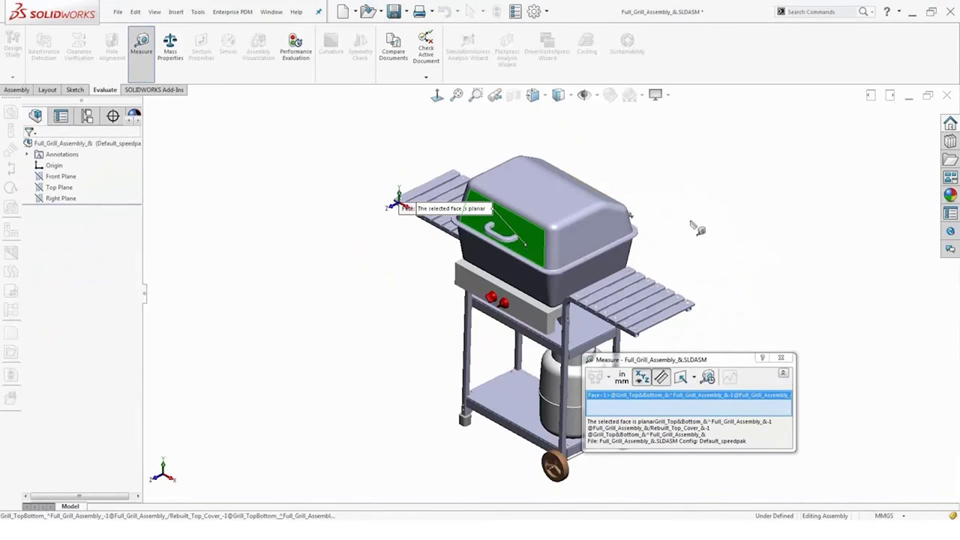
pyautogui.moveTo(697, 227); pyautogui.dragTo(592, 218, button='middle')
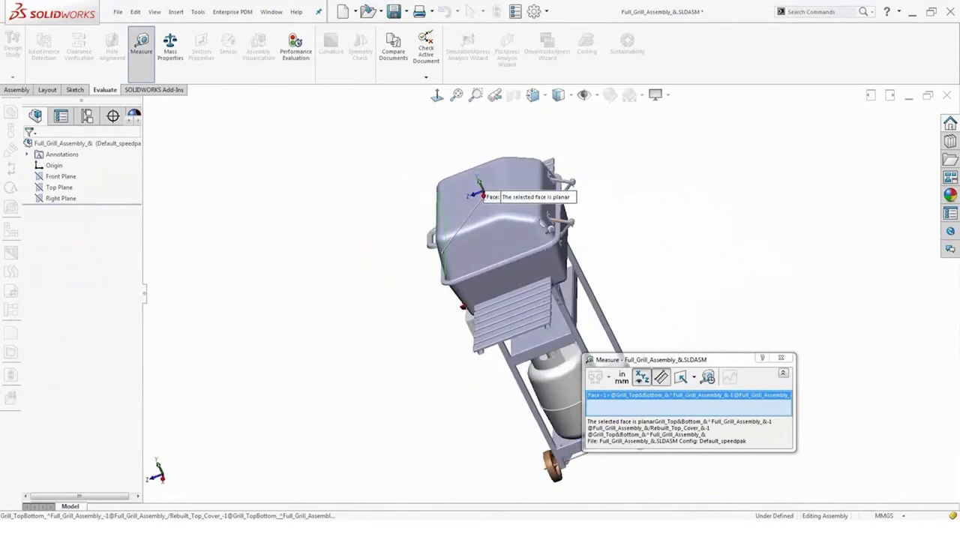
pyautogui.click(548, 197)
pyautogui.moveTo(368, 317); pyautogui.dragTo(418, 278, button='middle')
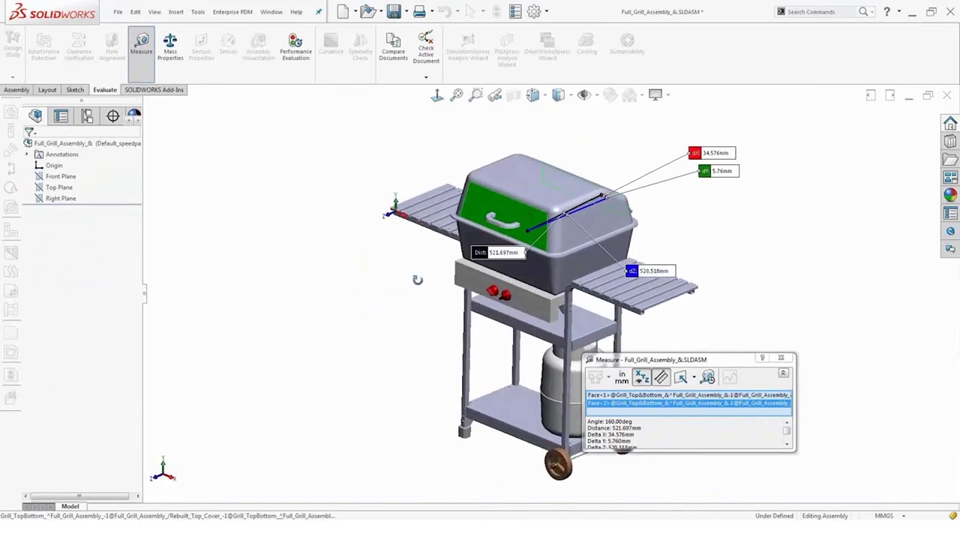
pyautogui.click(785, 359)
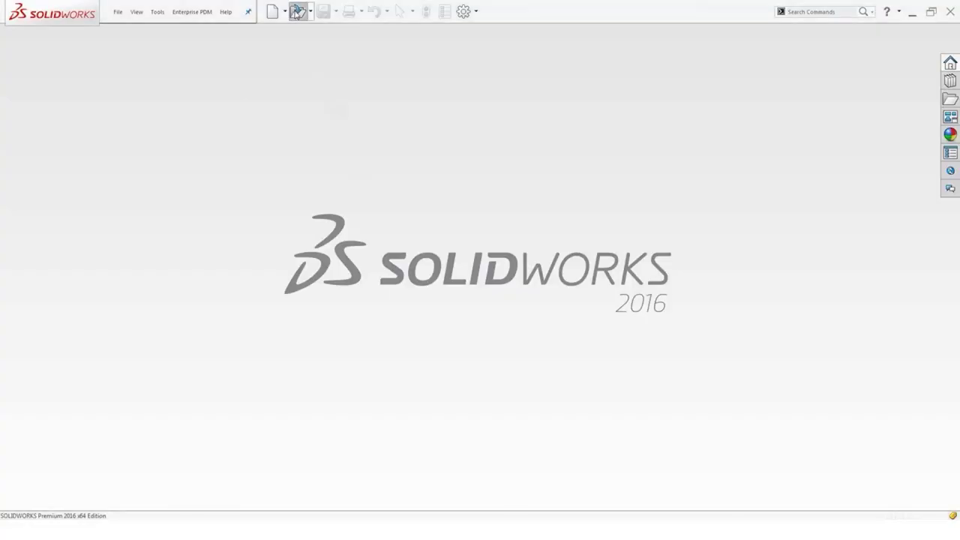
# Open Full_Grill_Assembly from the top-level assemblies list in Resolved mode.
pyautogui.click(297, 12)
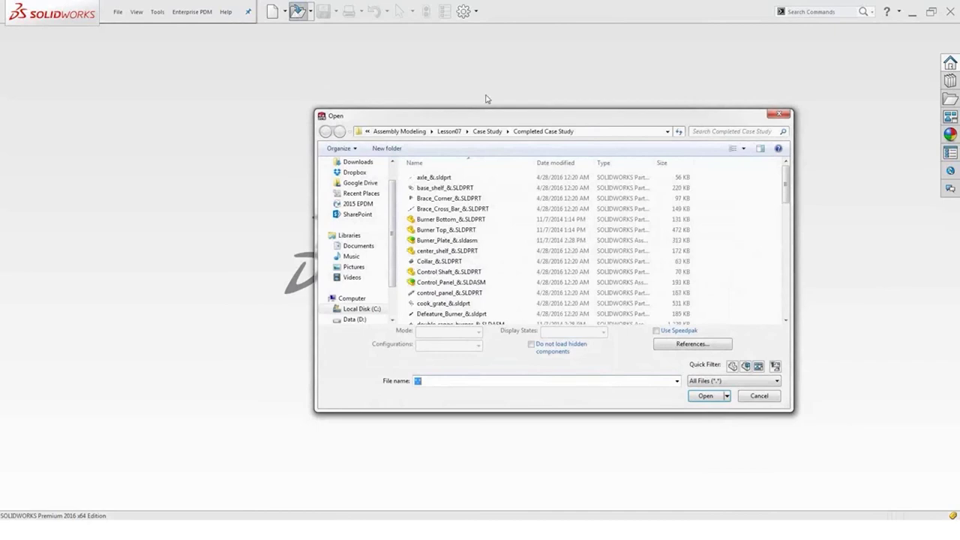
pyautogui.click(775, 365)
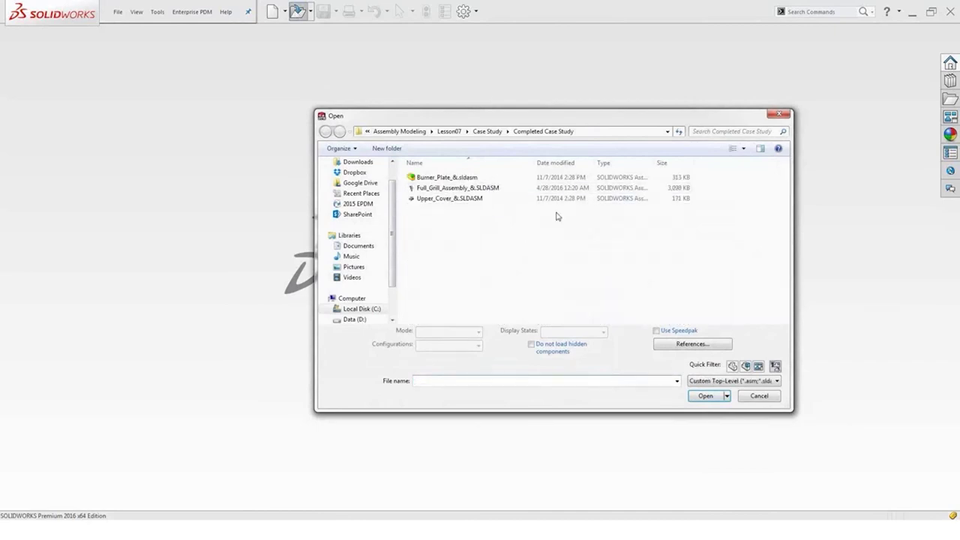
pyautogui.click(484, 188)
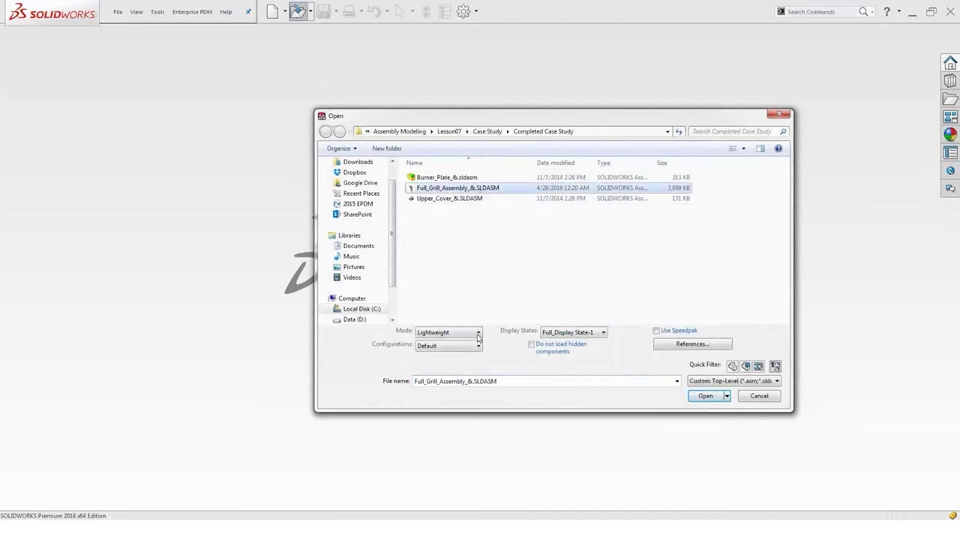
pyautogui.click(478, 335)
pyautogui.click(465, 344)
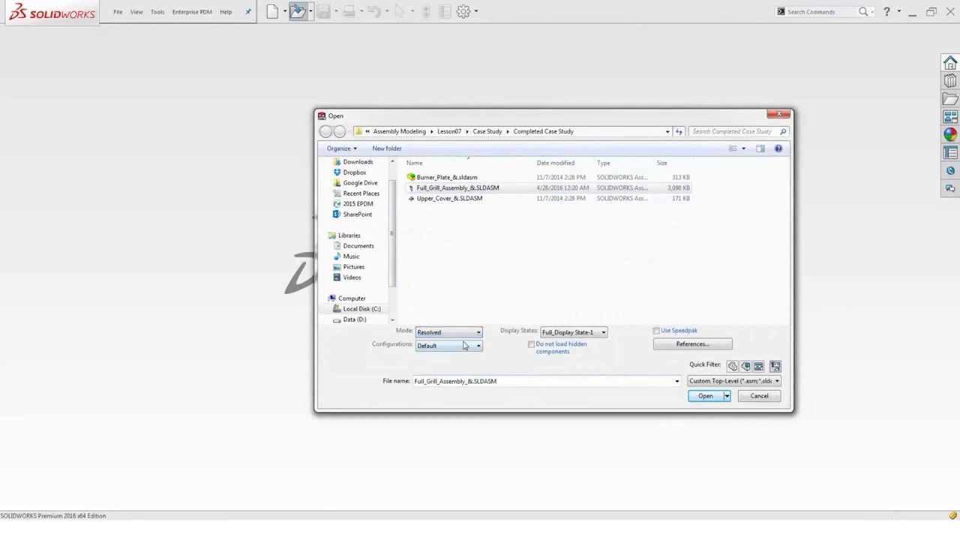
pyautogui.click(604, 332)
pyautogui.click(604, 332)
pyautogui.click(706, 399)
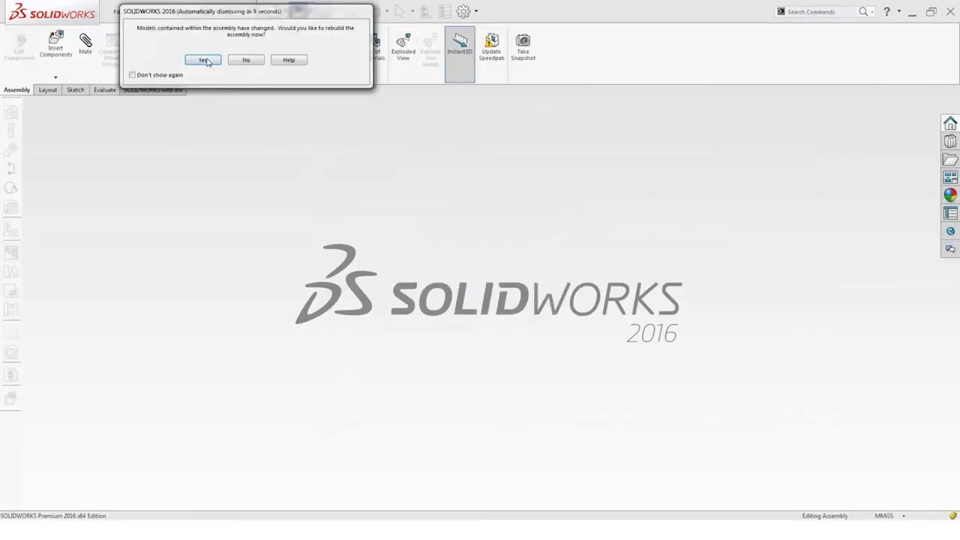
# Rebuild the assembly, then close it without saving.
pyautogui.click(207, 61)
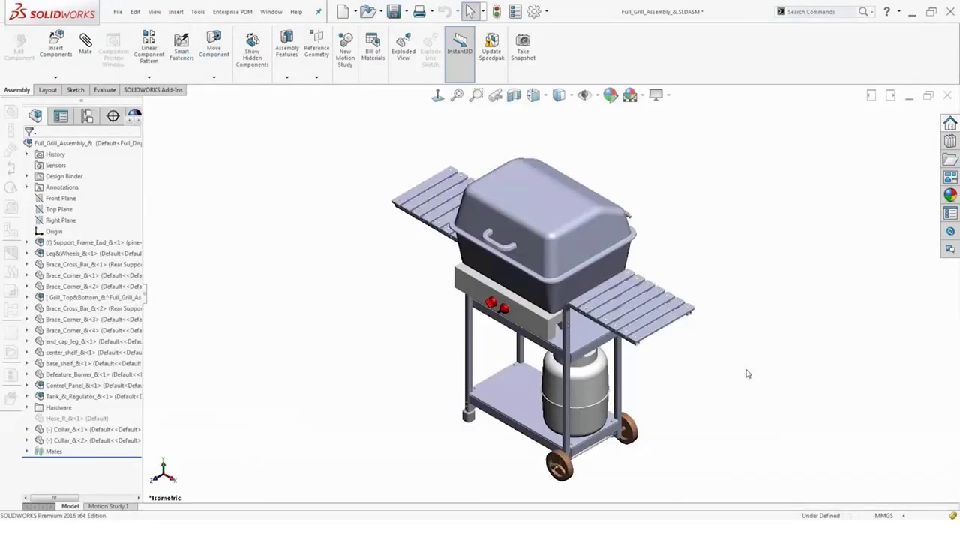
pyautogui.click(948, 97)
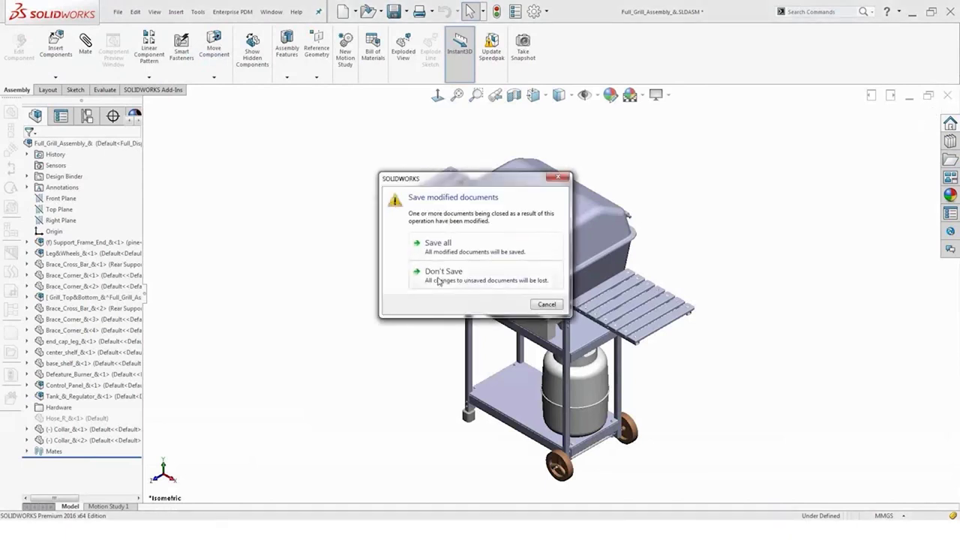
pyautogui.click(439, 277)
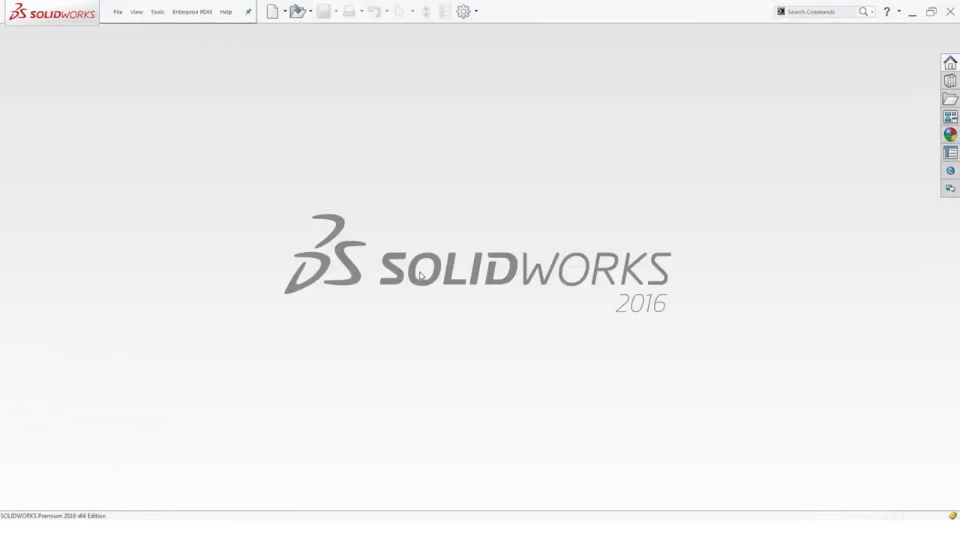
# Open Full_Grill_Assembly in Large Design Review mode and dismiss the introduction.
pyautogui.click(297, 12)
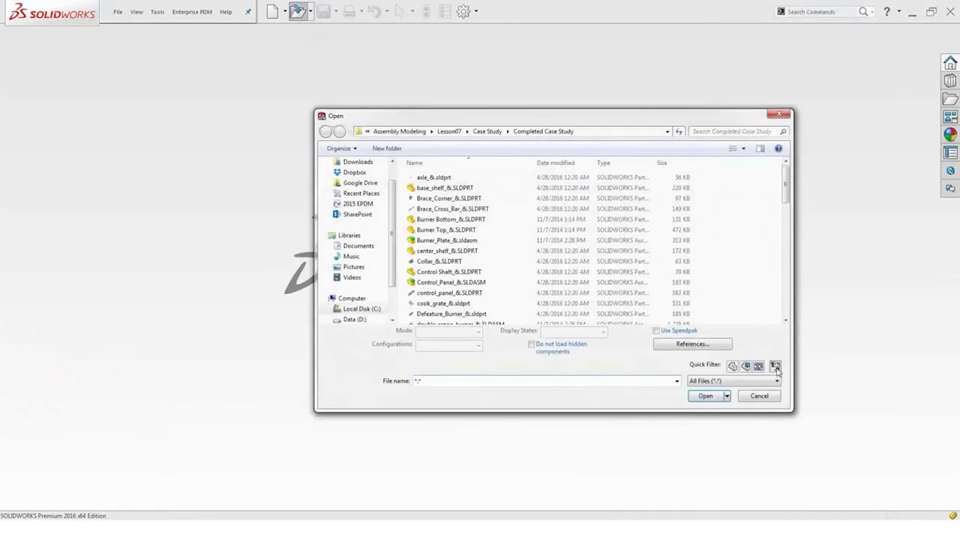
pyautogui.click(775, 367)
pyautogui.click(430, 188)
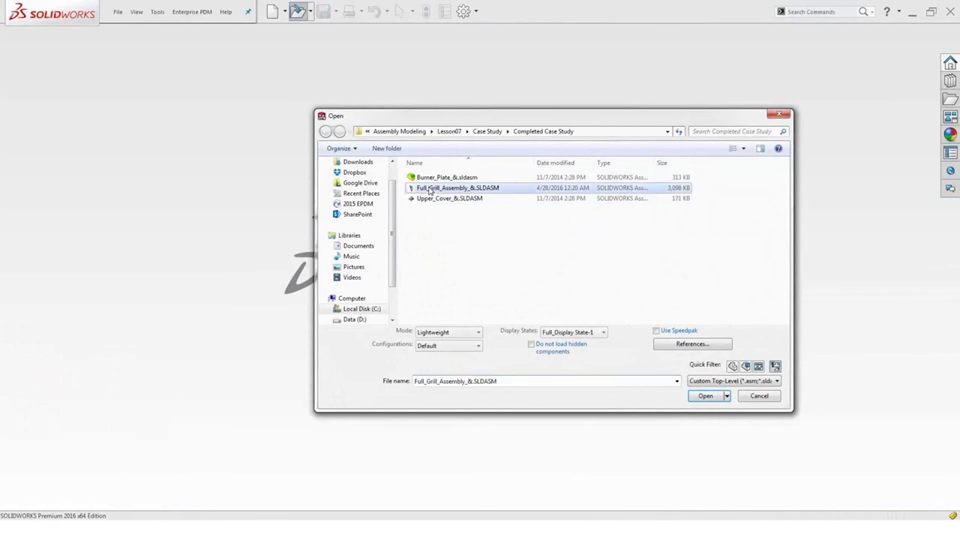
pyautogui.click(462, 335)
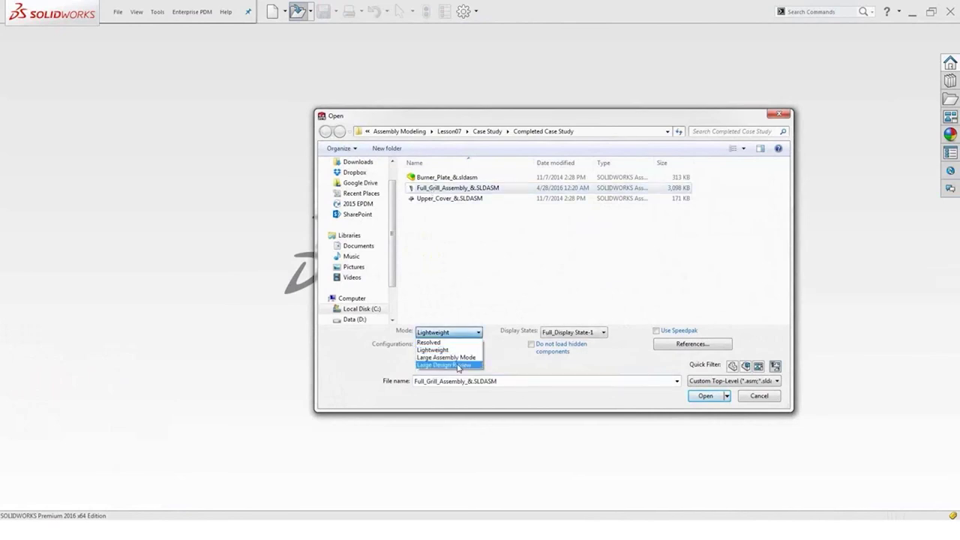
pyautogui.click(447, 365)
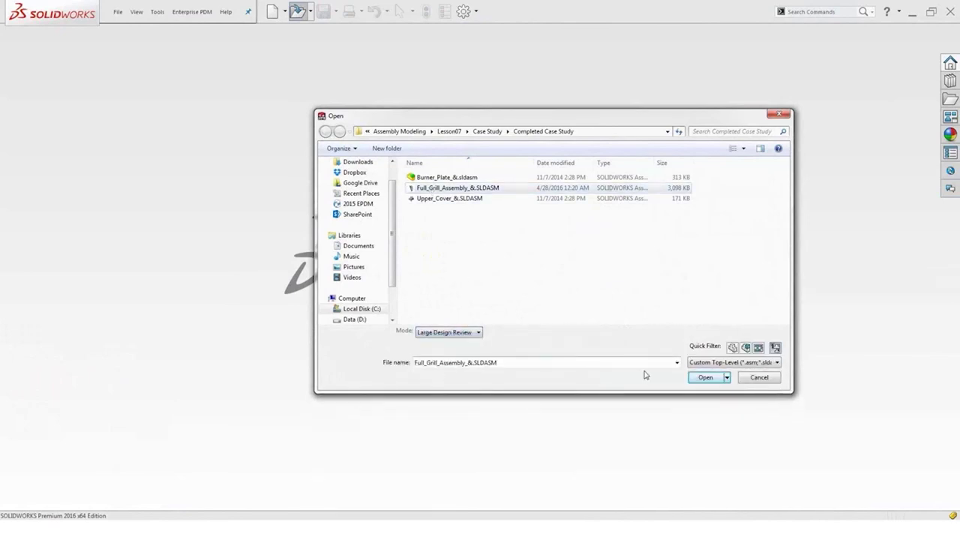
pyautogui.click(706, 377)
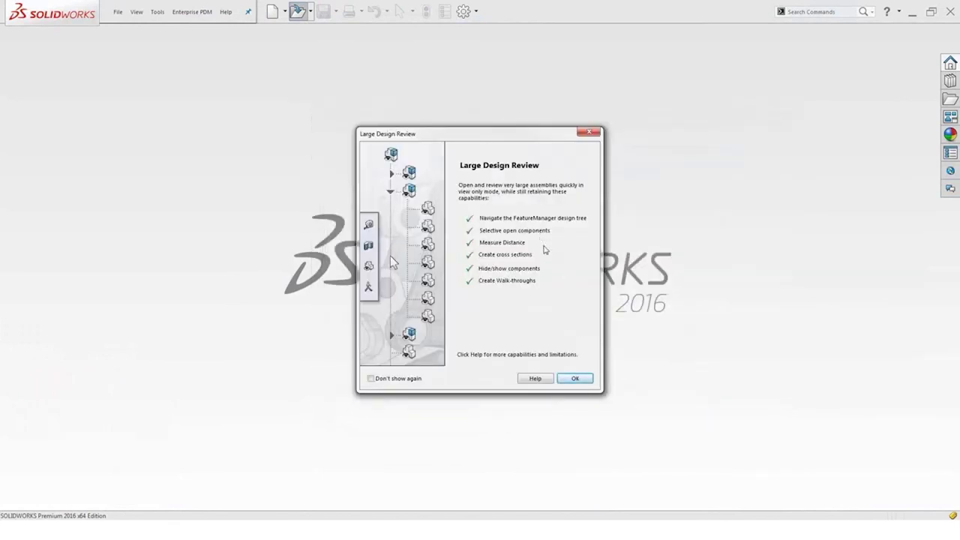
pyautogui.click(575, 379)
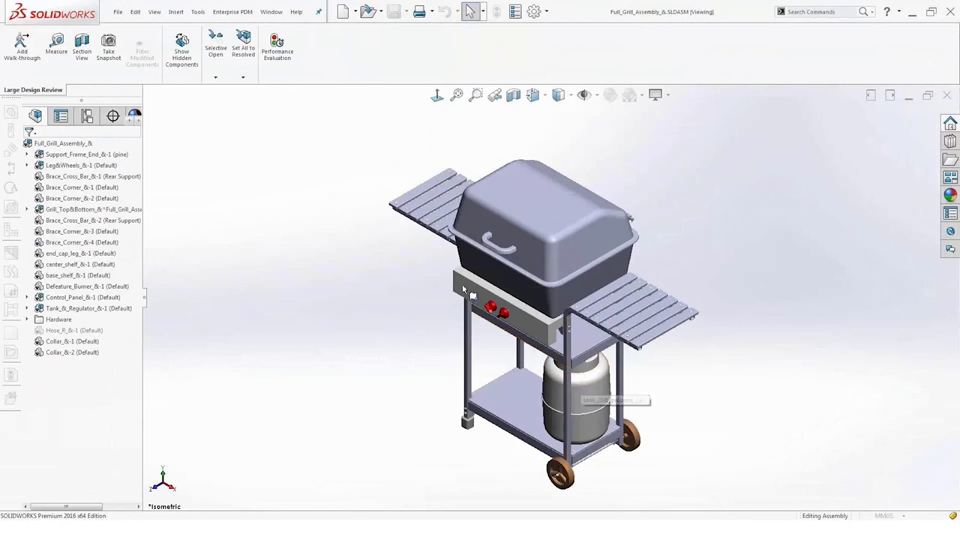
# Measure a left side-table edge (368.3 mm) and its 1552.444 mm gap to the right table.
pyautogui.click(58, 46)
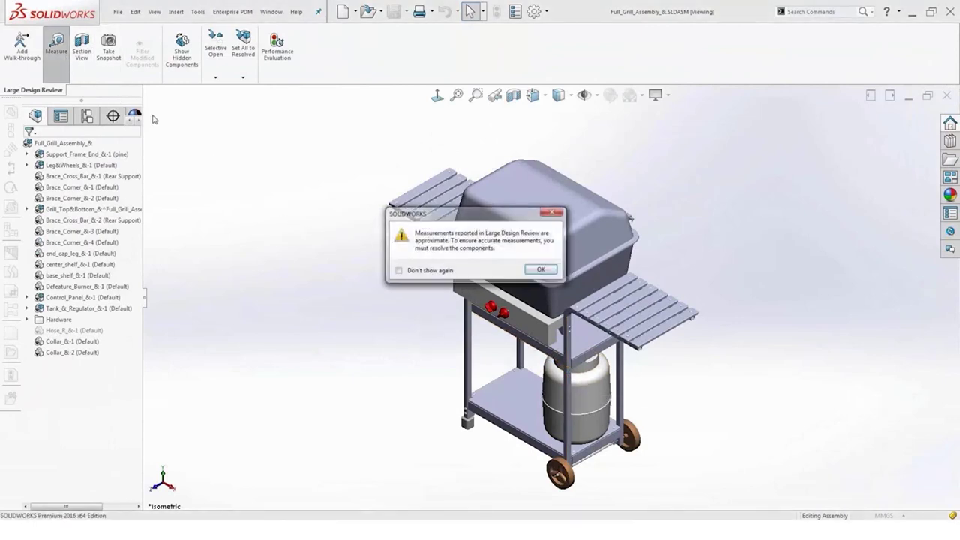
pyautogui.click(541, 270)
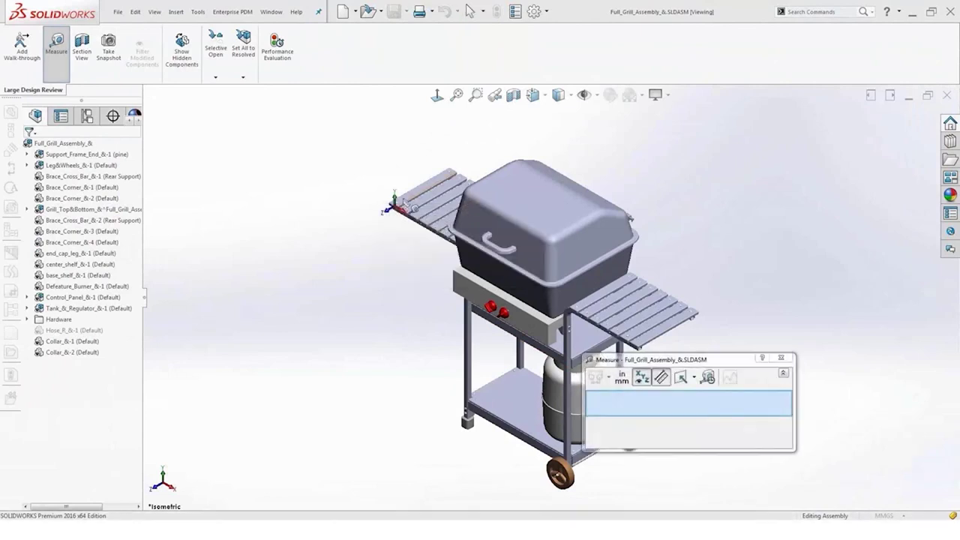
pyautogui.click(411, 201)
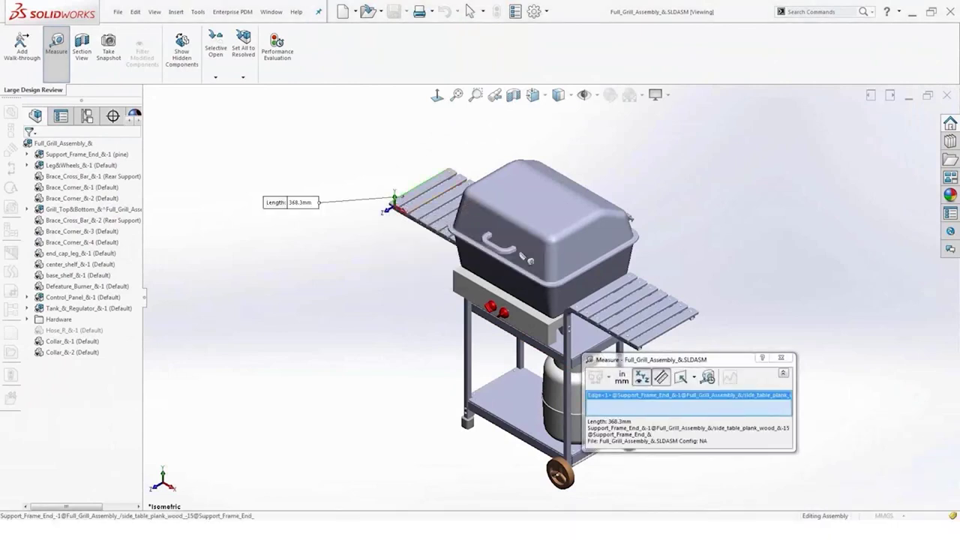
pyautogui.click(658, 336)
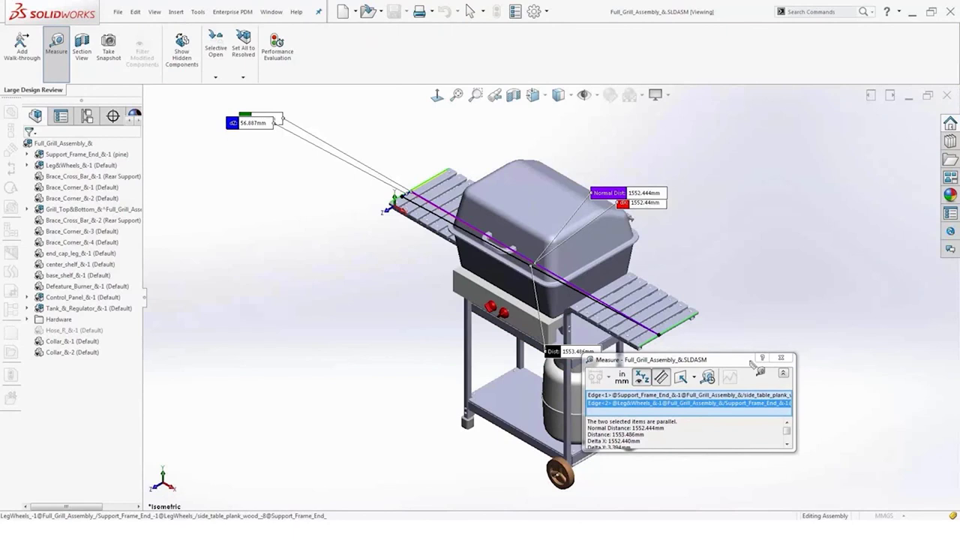
pyautogui.click(780, 358)
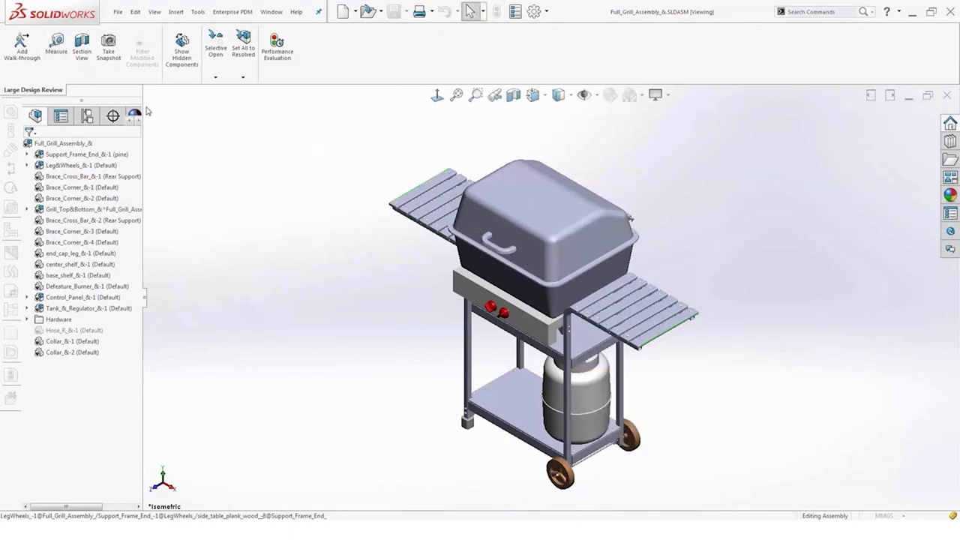
# Section the grill, then exit and turn off the section view to show it whole.
pyautogui.click(85, 64)
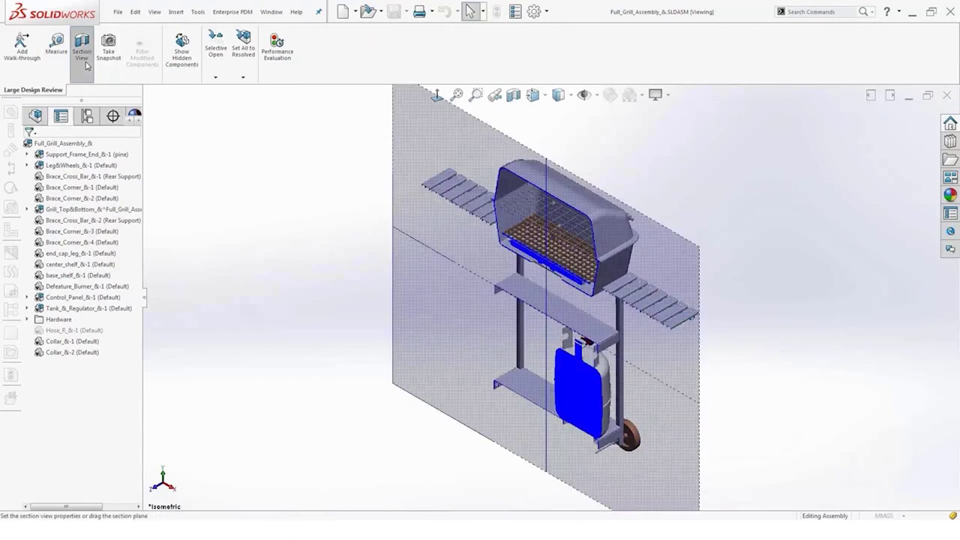
pyautogui.click(61, 118)
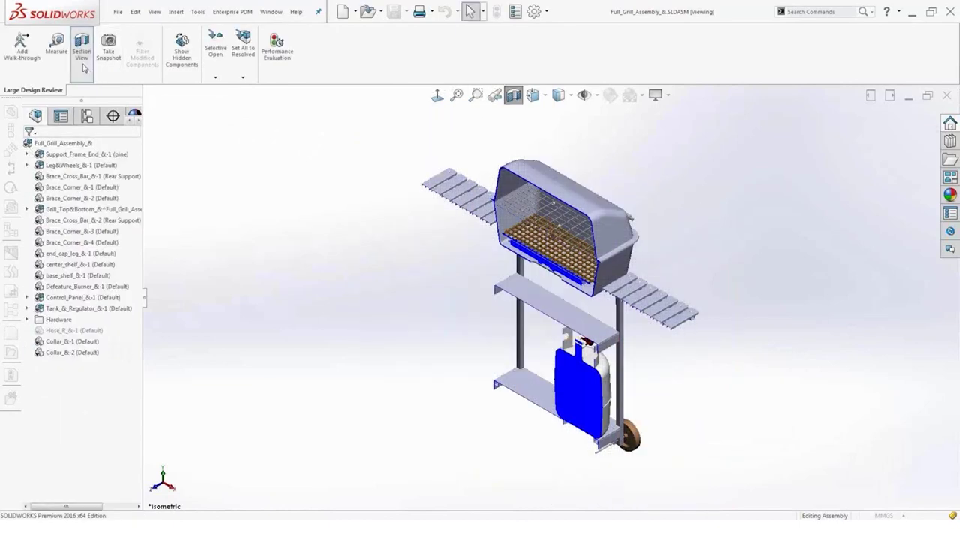
pyautogui.click(84, 66)
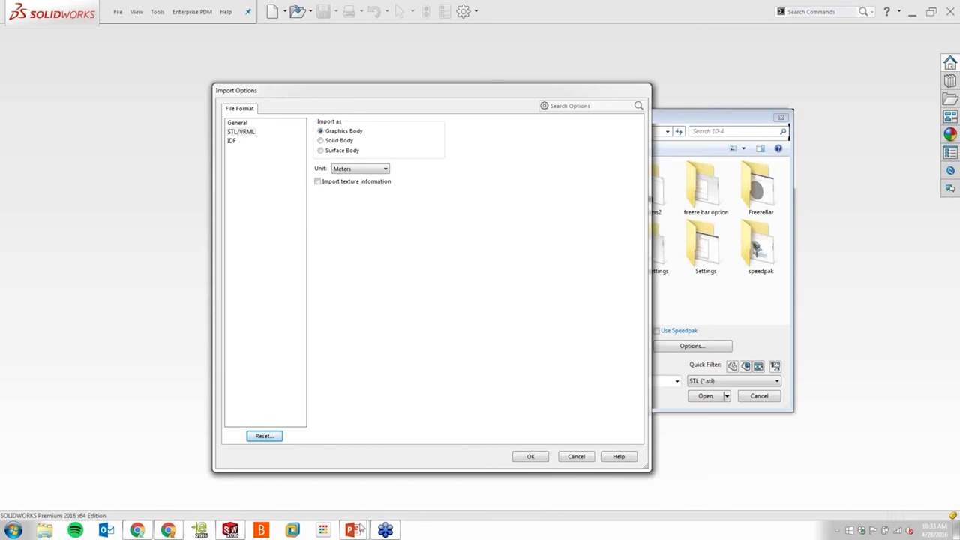
pyautogui.moveTo(352, 530)
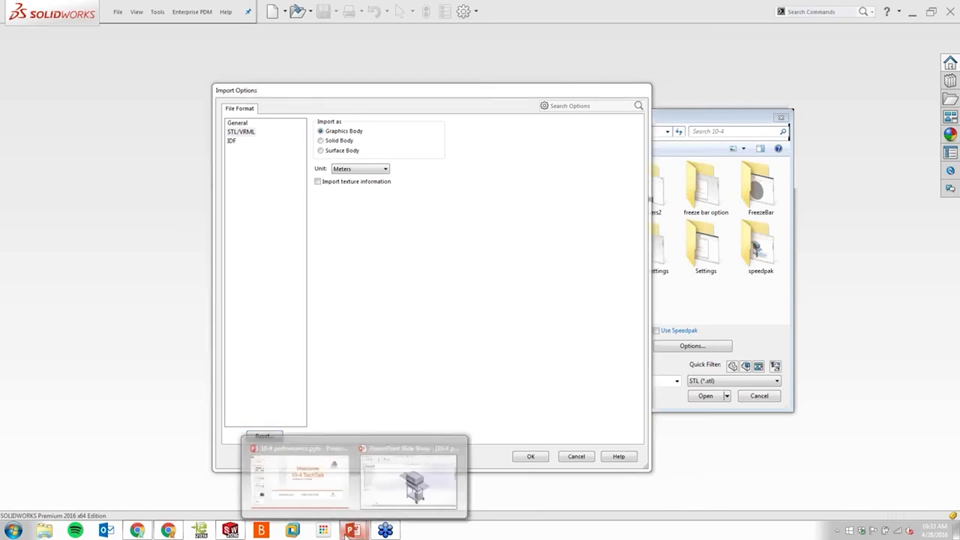
# Bring up the 10-4 performance deck and show slide 21, 'Thank You For Attending'.
pyautogui.click(342, 485)
pyautogui.scroll(-10, 78, 349)
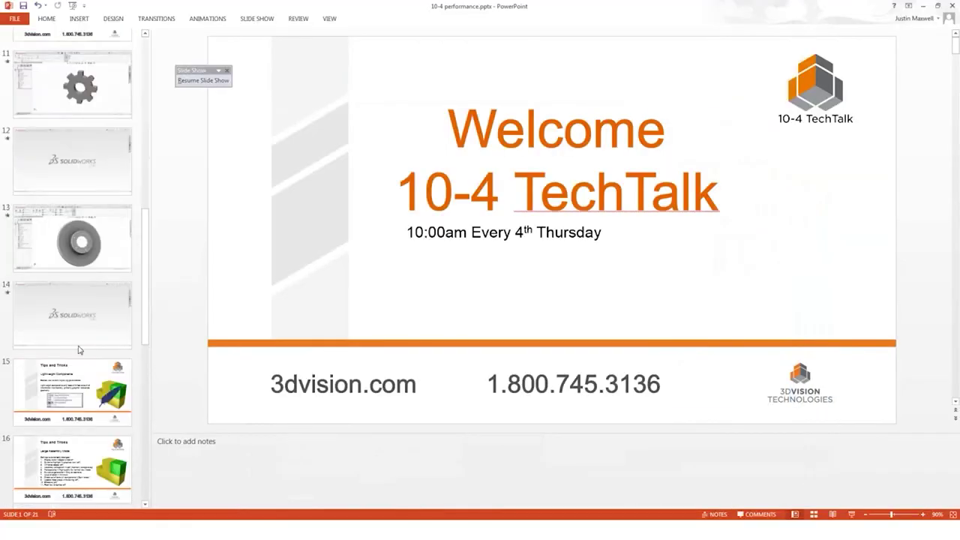
pyautogui.scroll(-5, 79, 350)
pyautogui.click(72, 462)
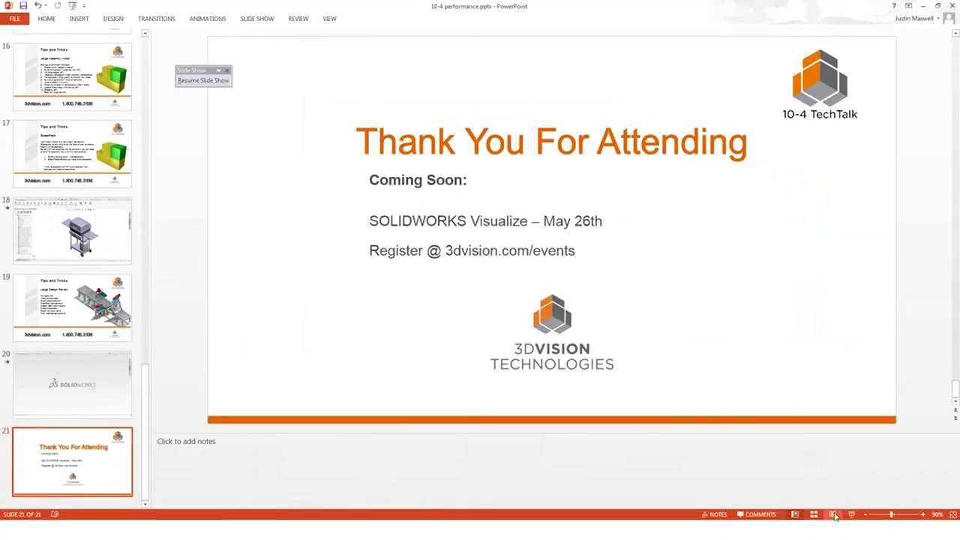